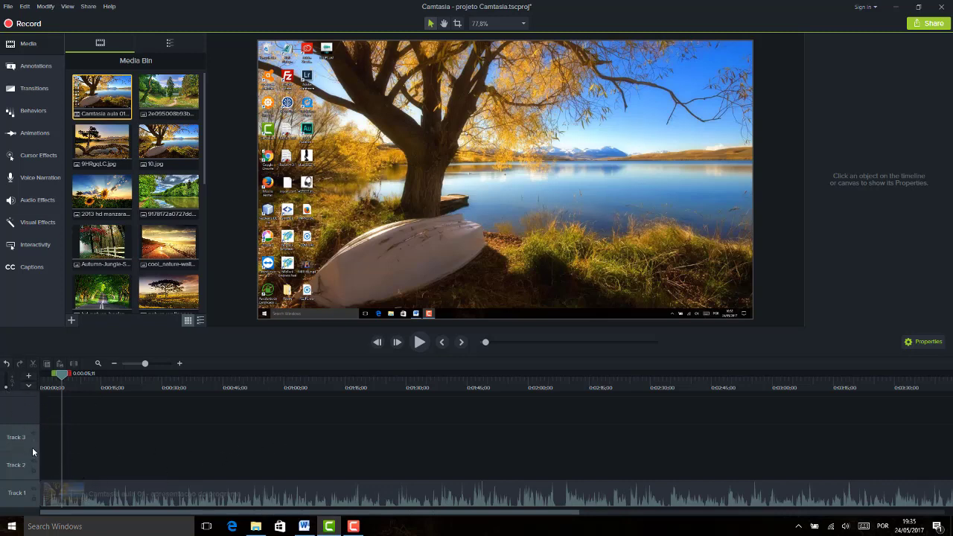
Adjust the height of the timeline tracks, enlarging them and then reducing them to a moderately compact size
{"action": "left_click", "coordinate": [10, 389]}
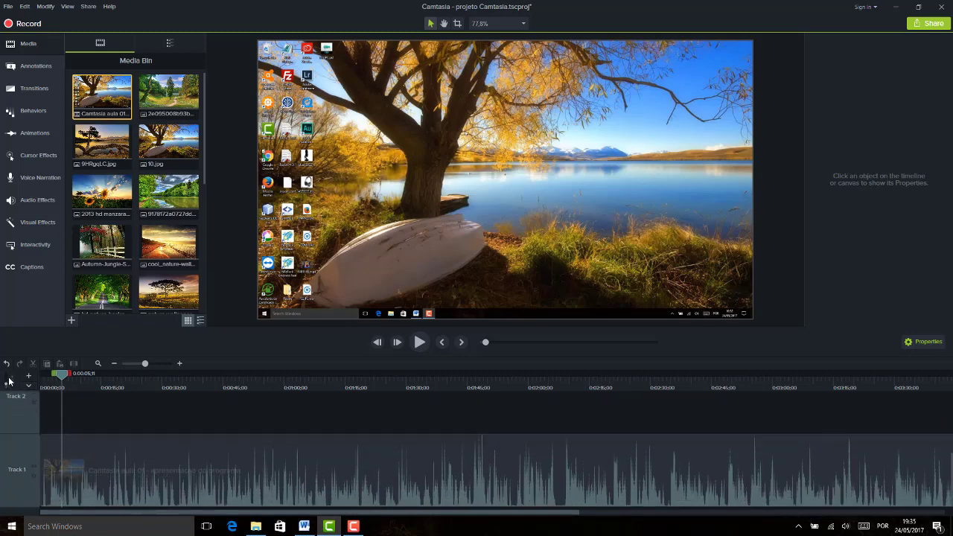
{"action": "left_click_drag", "start_coordinate": [10, 389], "coordinate": [11, 395]}
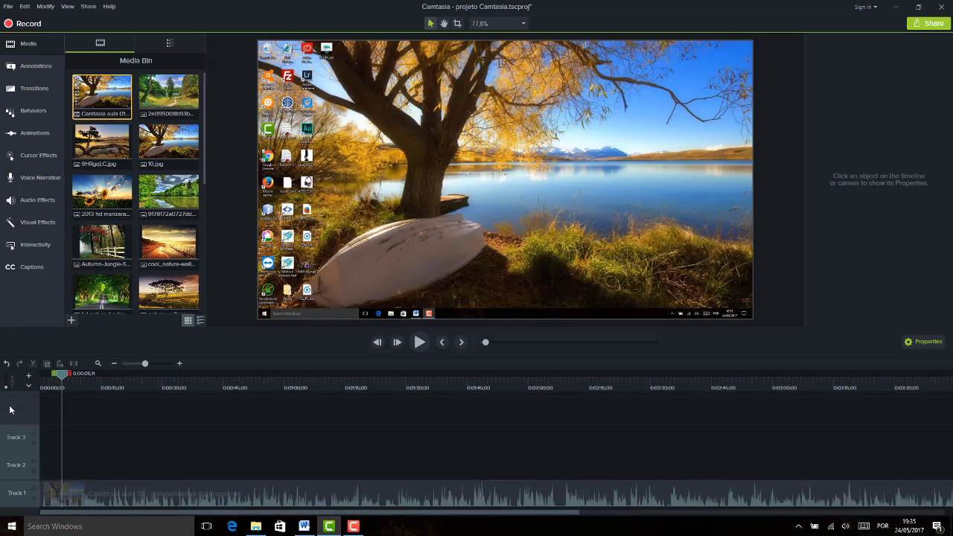
{"action": "mouse_move", "coordinate": [20, 478]}
{"action": "left_mouse_down"}
{"action": "mouse_move", "coordinate": [20, 417]}
{"action": "mouse_move", "coordinate": [20, 466]}
{"action": "left_mouse_up"}
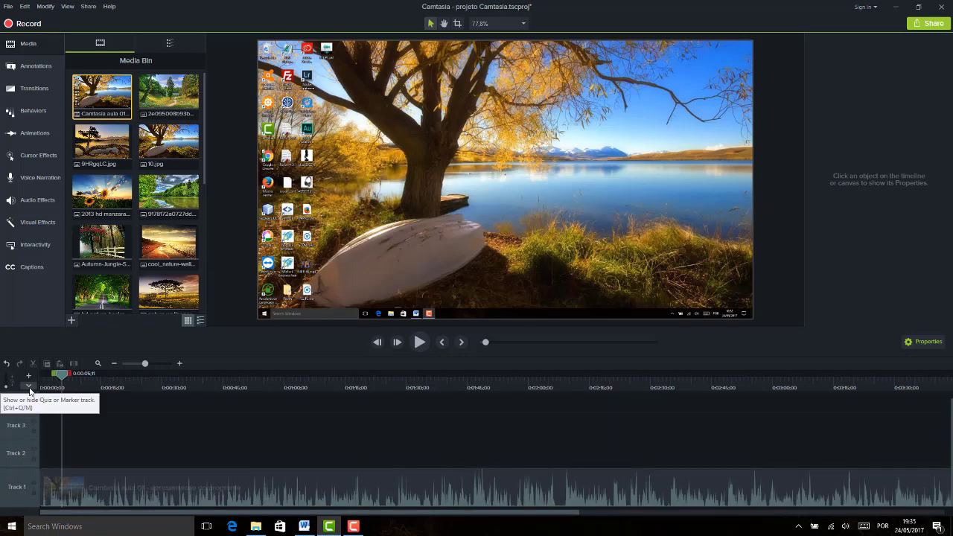
Remove the empty Track 3 from the timeline
{"action": "right_click", "coordinate": [23, 430]}
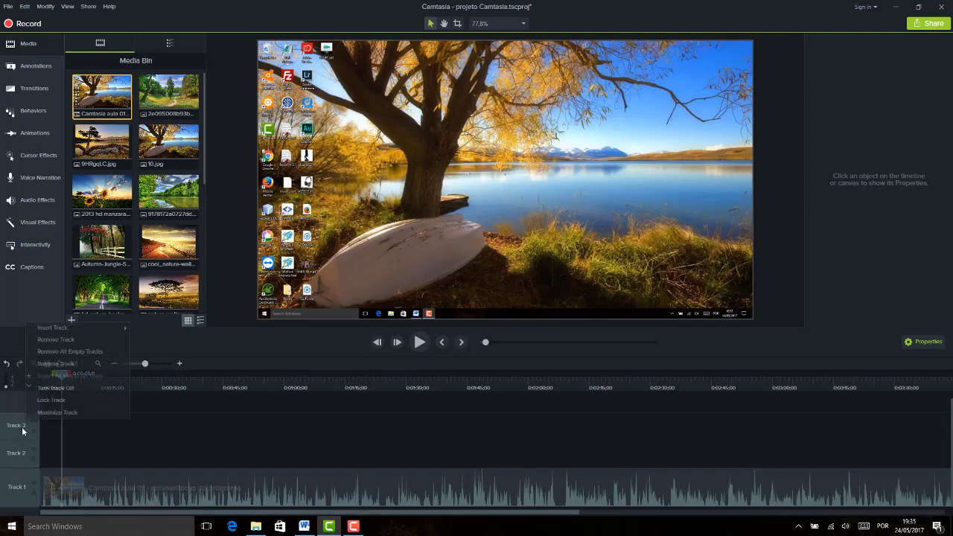
{"action": "left_click", "coordinate": [70, 340]}
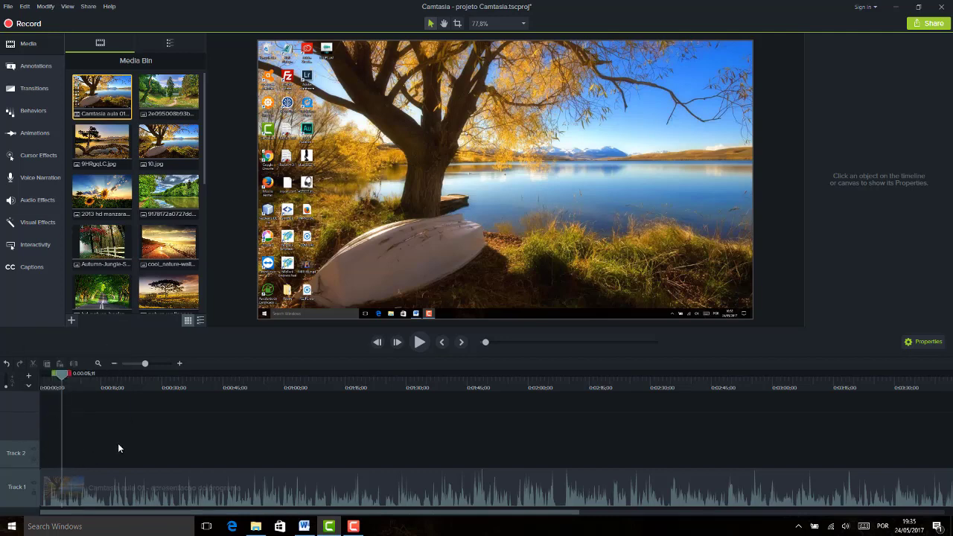
Add new empty tracks to the timeline until there are six tracks
{"action": "left_click", "coordinate": [30, 379]}
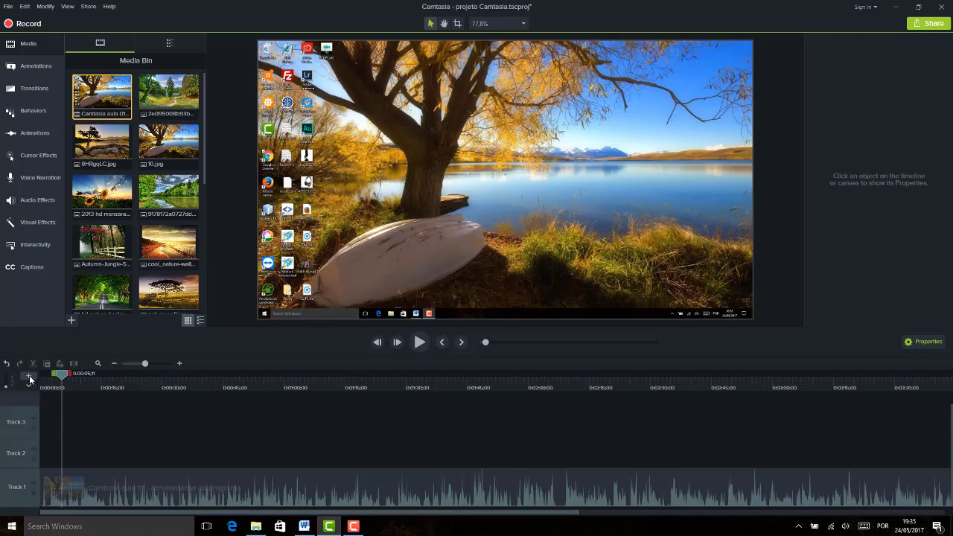
{"action": "left_click", "coordinate": [30, 379]}
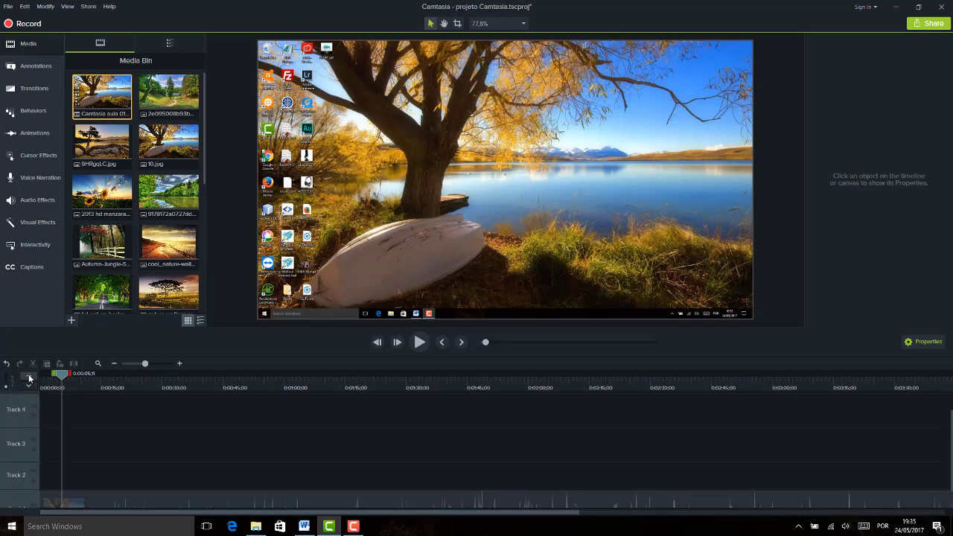
{"action": "left_click", "coordinate": [29, 379]}
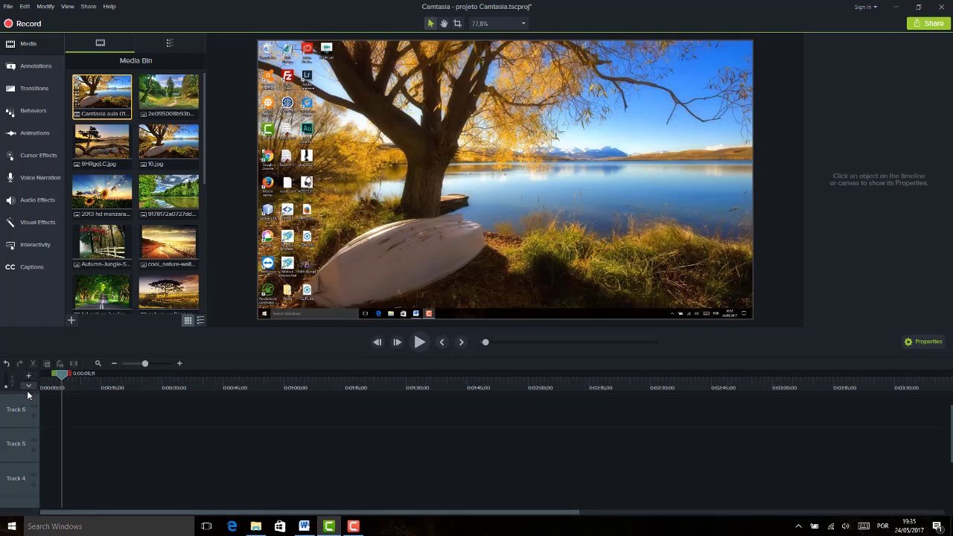
Remove the empty Tracks 6, 5, 4 and 3 one by one, leaving Tracks 1 and 2
{"action": "right_click", "coordinate": [29, 416]}
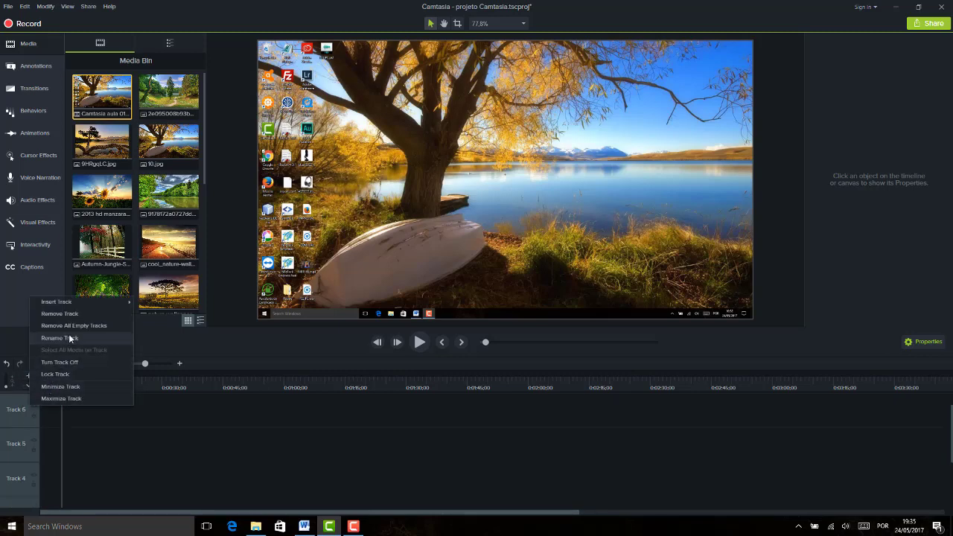
{"action": "left_click", "coordinate": [81, 314]}
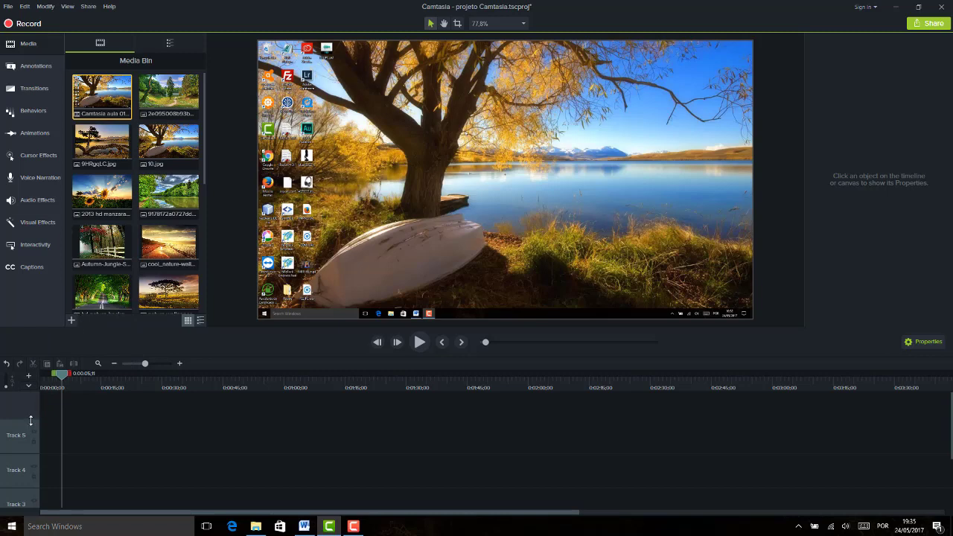
{"action": "right_click", "coordinate": [15, 447]}
{"action": "left_click", "coordinate": [56, 343]}
{"action": "right_click", "coordinate": [26, 439]}
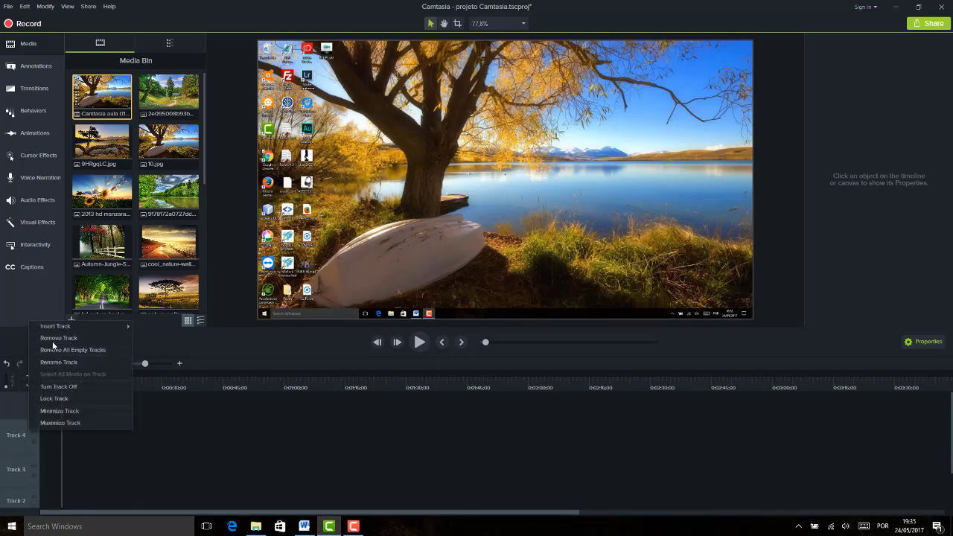
{"action": "left_click", "coordinate": [52, 340]}
{"action": "right_click", "coordinate": [23, 444]}
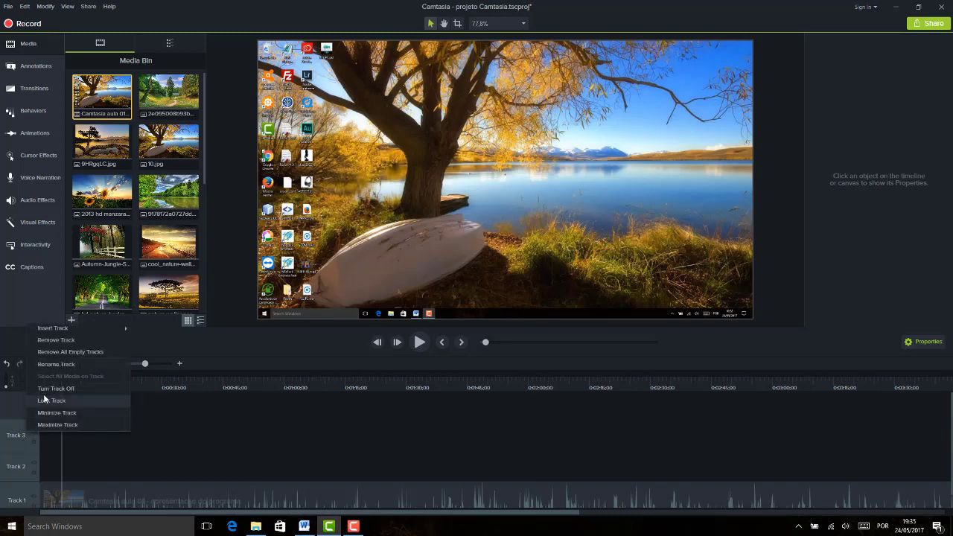
{"action": "left_click", "coordinate": [56, 341]}
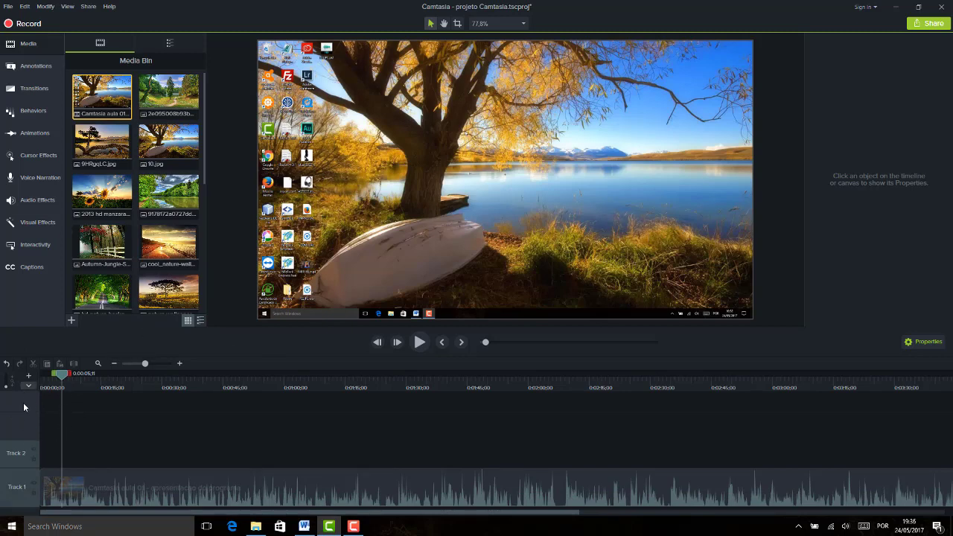
Select the clip on Track 1 and move the playhead to 0:00:30;00
{"action": "left_click_drag", "start_coordinate": [62, 374], "coordinate": [41, 383]}
{"action": "left_click", "coordinate": [106, 477]}
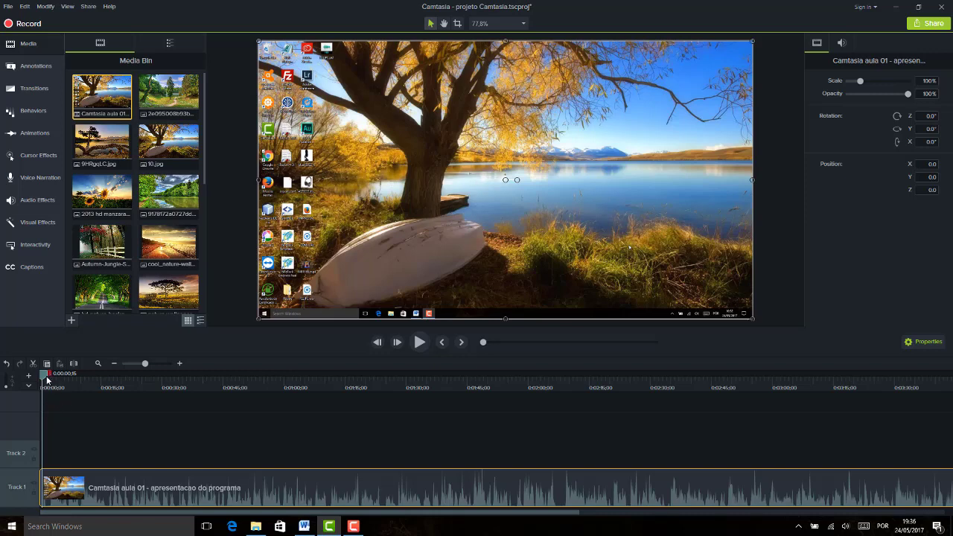
{"action": "left_click_drag", "start_coordinate": [47, 379], "coordinate": [102, 461]}
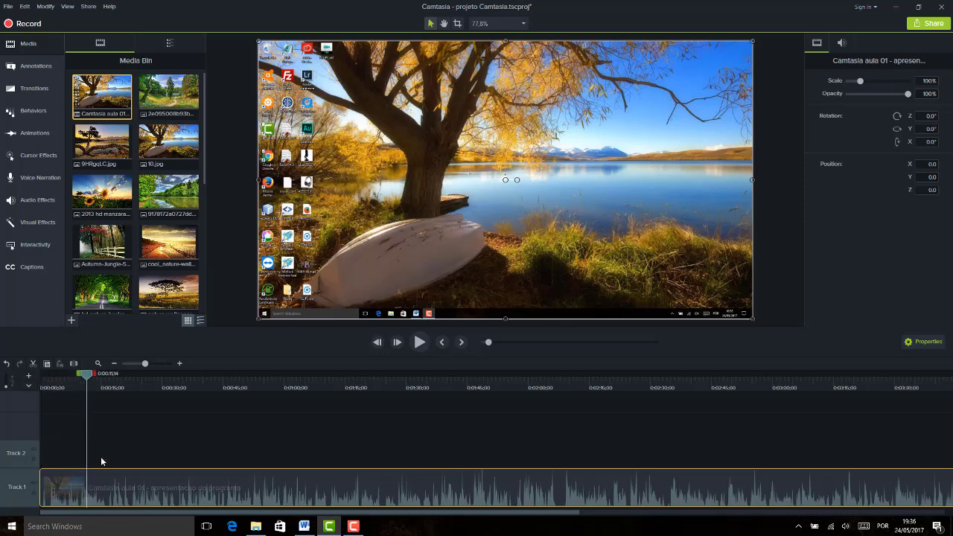
{"action": "left_click_drag", "start_coordinate": [88, 386], "coordinate": [162, 386]}
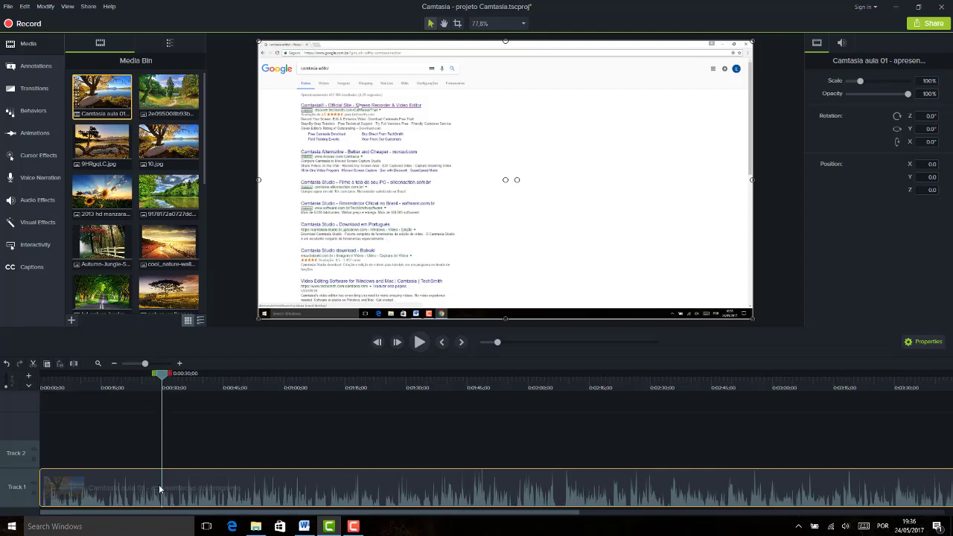
Split the selected Track 1 clip at the playhead and select its first segment
{"action": "left_click", "coordinate": [191, 453]}
{"action": "left_click", "coordinate": [189, 488]}
{"action": "left_click", "coordinate": [191, 469]}
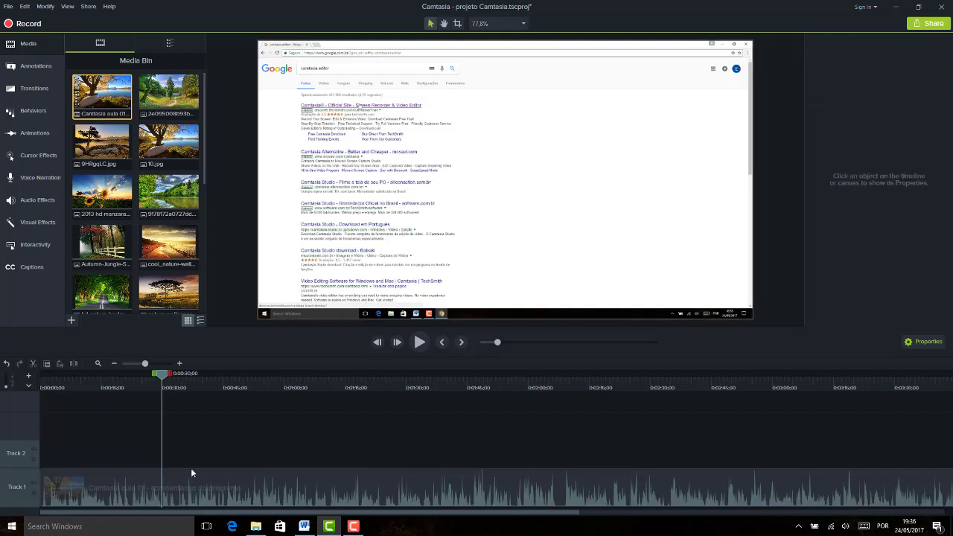
{"action": "left_click", "coordinate": [190, 473]}
{"action": "left_click", "coordinate": [184, 454]}
{"action": "left_click", "coordinate": [179, 477]}
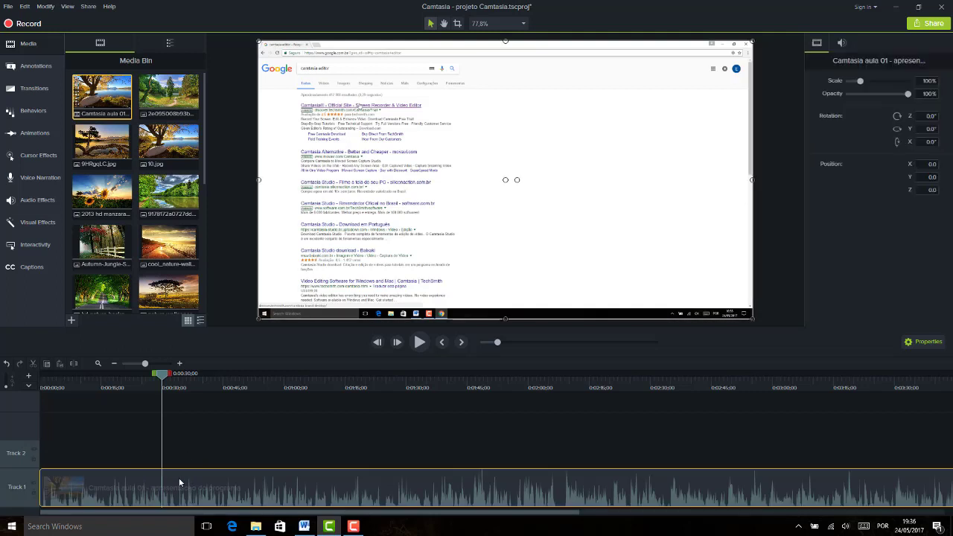
{"action": "left_click", "coordinate": [183, 448]}
{"action": "left_click", "coordinate": [171, 485]}
{"action": "left_click", "coordinate": [73, 364]}
{"action": "left_click", "coordinate": [137, 472]}
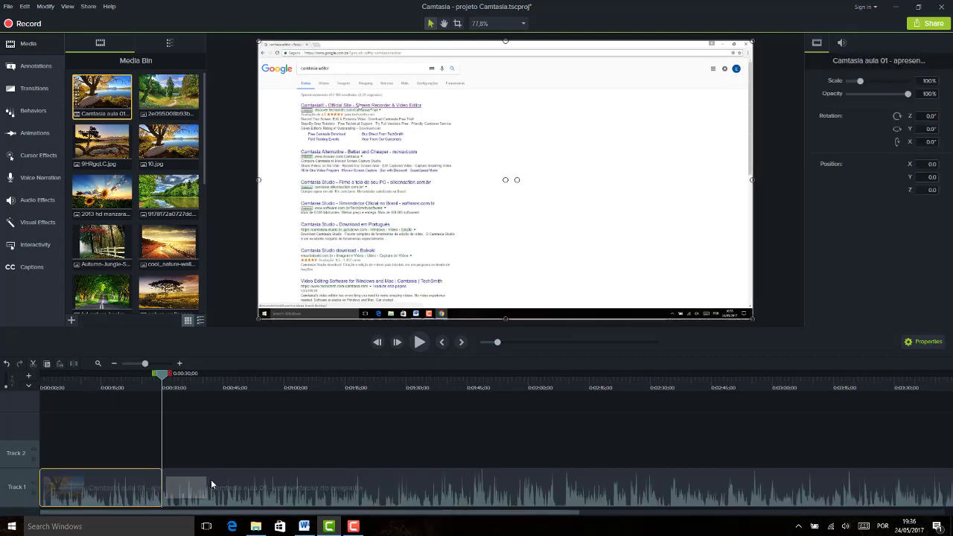
Split the second segment on Track 1 at 0:00:43;16 and select the part after the cut
{"action": "left_click", "coordinate": [211, 479]}
{"action": "left_click_drag", "start_coordinate": [162, 373], "coordinate": [216, 379]}
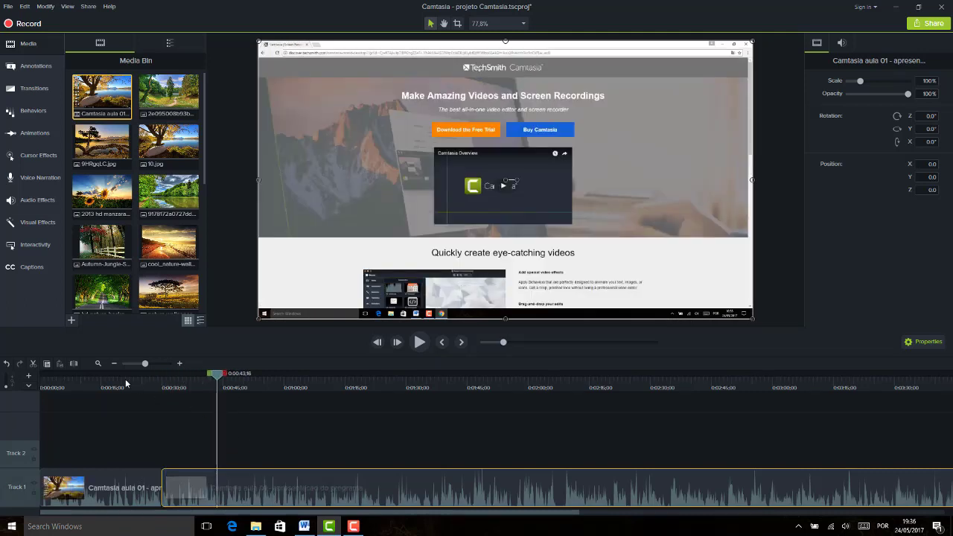
{"action": "left_click", "coordinate": [75, 364]}
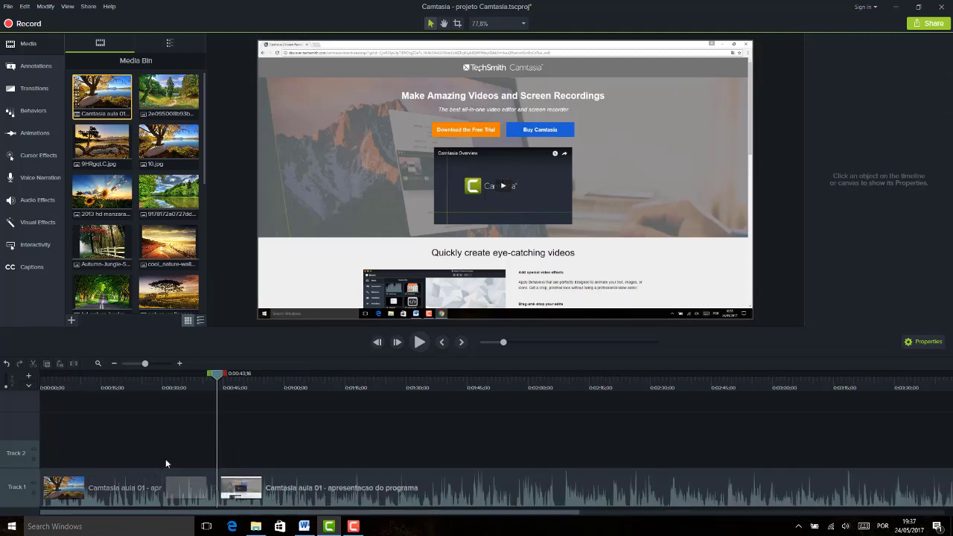
{"action": "left_click", "coordinate": [225, 486]}
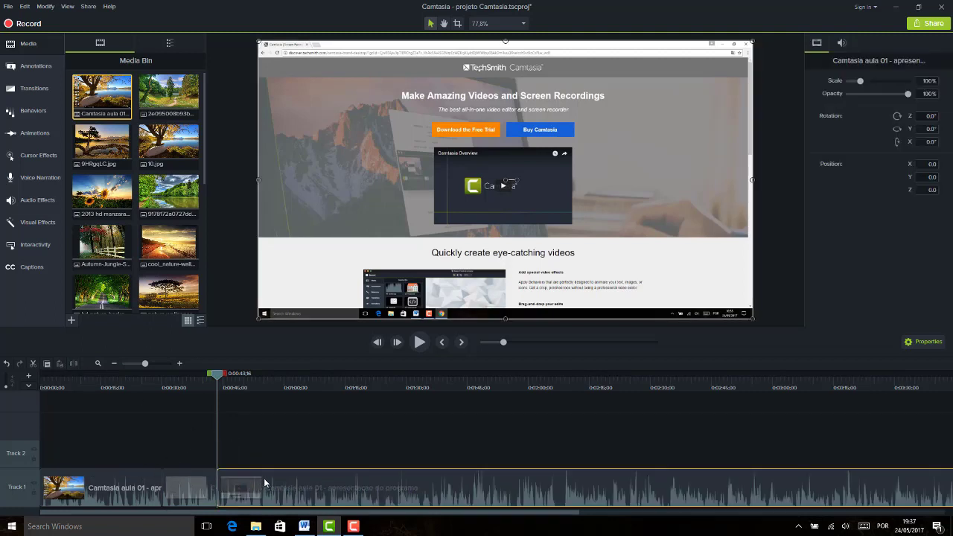
Move the middle segment to Track 3 at about 1:43, the first to Track 2 at about 1:07, and the remaining clip to about 0:18
{"action": "left_click", "coordinate": [202, 486]}
{"action": "left_click_drag", "start_coordinate": [185, 488], "coordinate": [484, 436]}
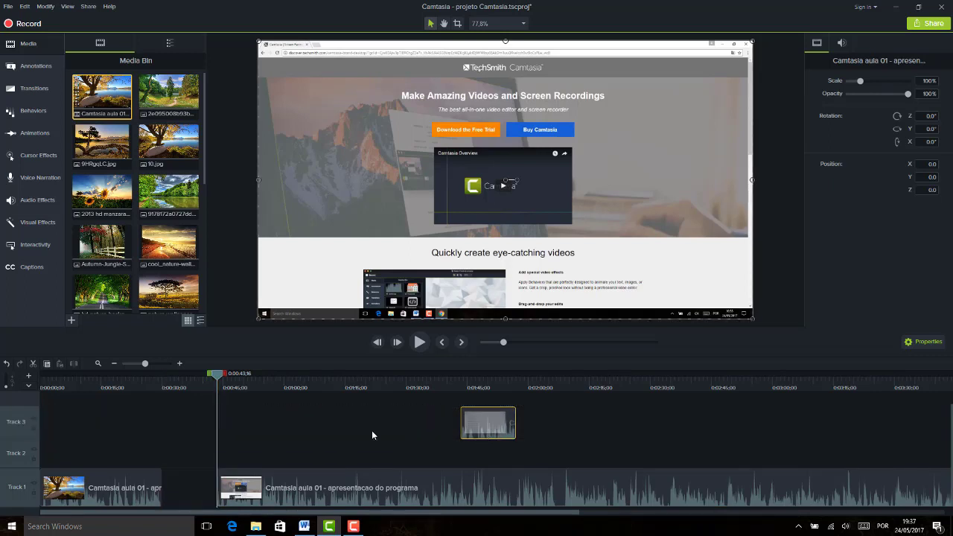
{"action": "left_click", "coordinate": [107, 485]}
{"action": "left_click_drag", "start_coordinate": [107, 485], "coordinate": [381, 456]}
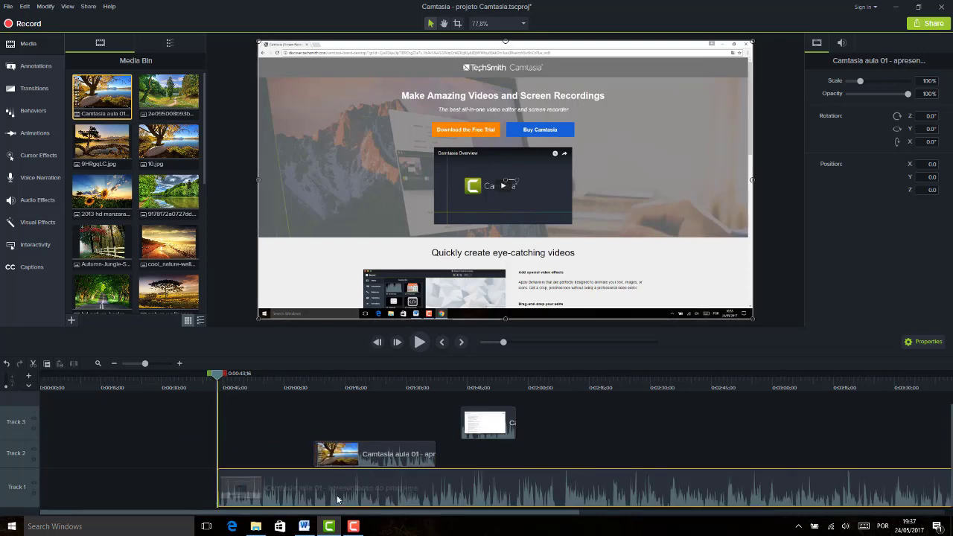
{"action": "left_click_drag", "start_coordinate": [370, 497], "coordinate": [266, 484]}
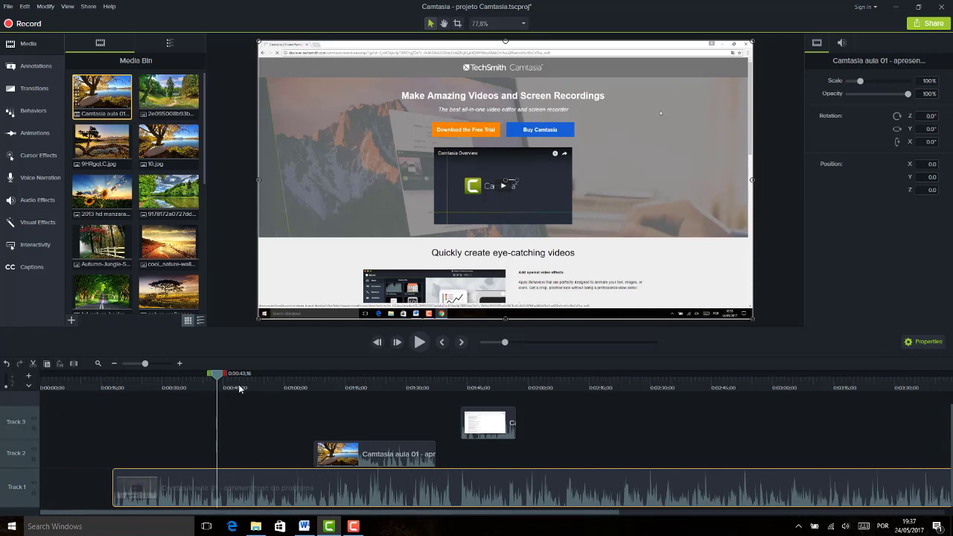
Split the Track 1 clip at 0:00:43;16 and again at 0:00:57;10, then select the last segment
{"action": "left_click", "coordinate": [76, 364]}
{"action": "left_click", "coordinate": [273, 388]}
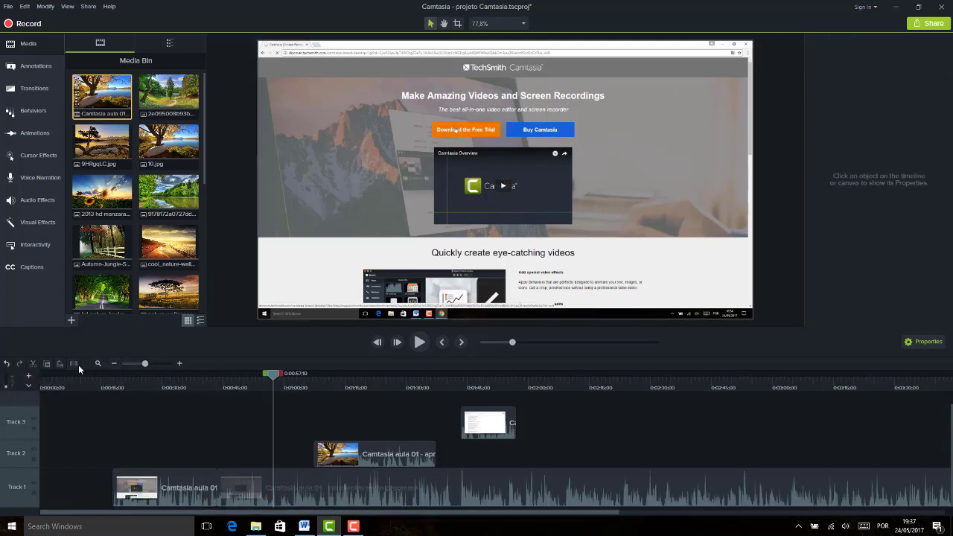
{"action": "left_click", "coordinate": [282, 477]}
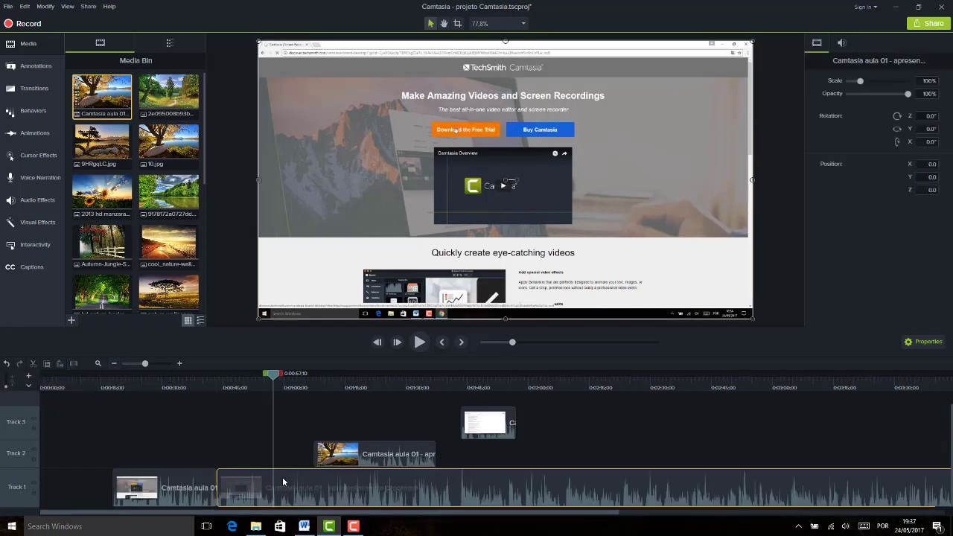
{"action": "left_click", "coordinate": [74, 363]}
{"action": "left_click", "coordinate": [176, 476]}
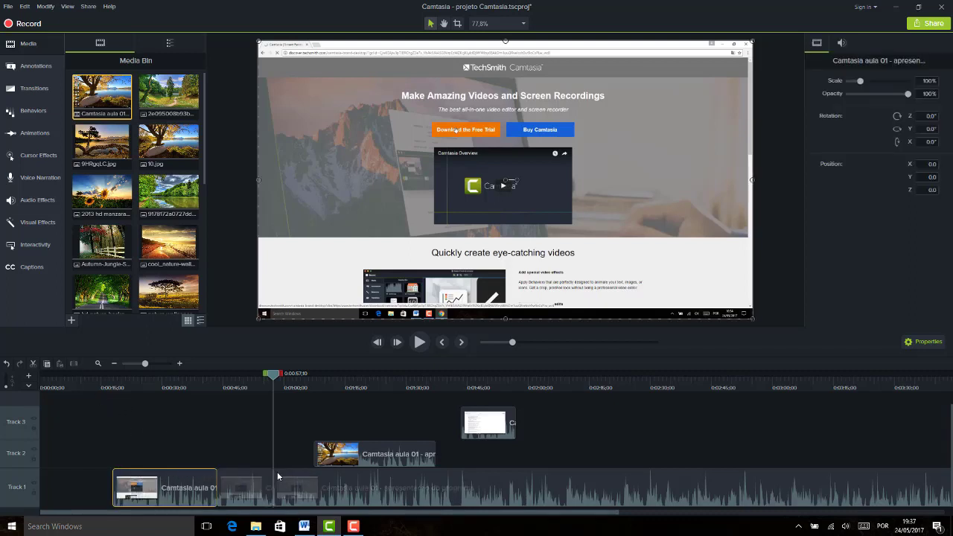
{"action": "mouse_move", "coordinate": [273, 472]}
{"action": "left_mouse_down"}
{"action": "mouse_move", "coordinate": [905, 489]}
{"action": "mouse_move", "coordinate": [544, 484]}
{"action": "mouse_move", "coordinate": [817, 481]}
{"action": "mouse_move", "coordinate": [557, 476]}
{"action": "mouse_move", "coordinate": [258, 482]}
{"action": "left_mouse_up"}
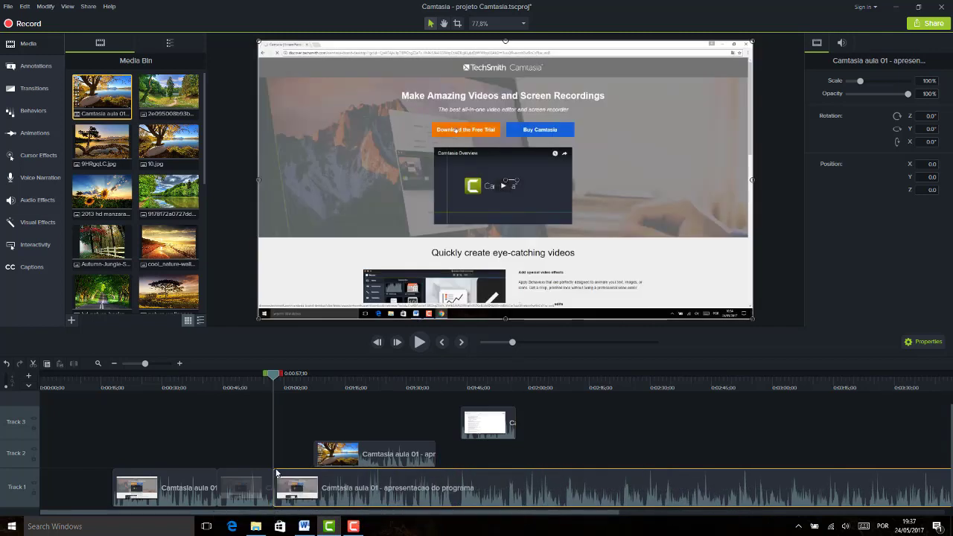
Place the image 10.jpg on Track 3 at about 0:26 and delete it from the timeline
{"action": "left_click_drag", "start_coordinate": [158, 149], "coordinate": [187, 417]}
{"action": "left_click_drag", "start_coordinate": [104, 426], "coordinate": [145, 412]}
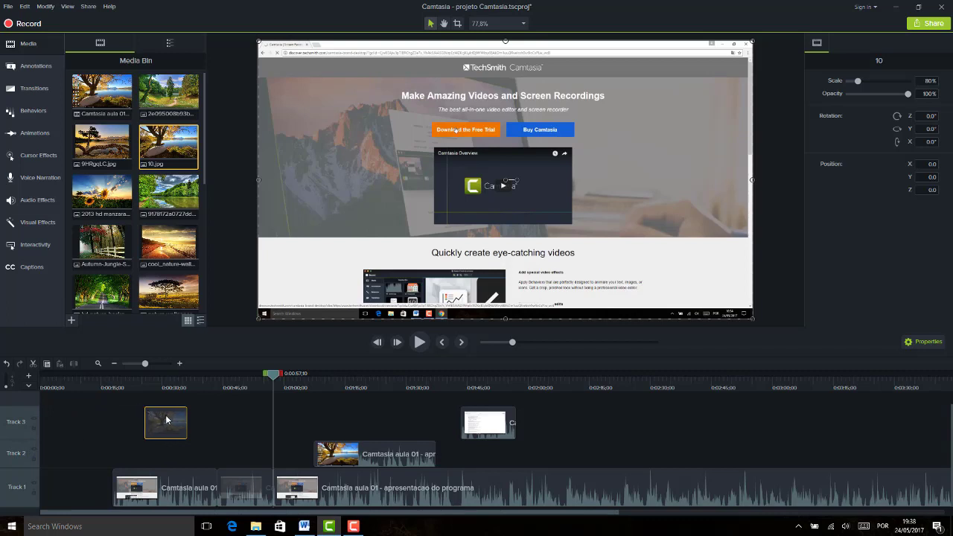
{"action": "key", "text": "Delete"}
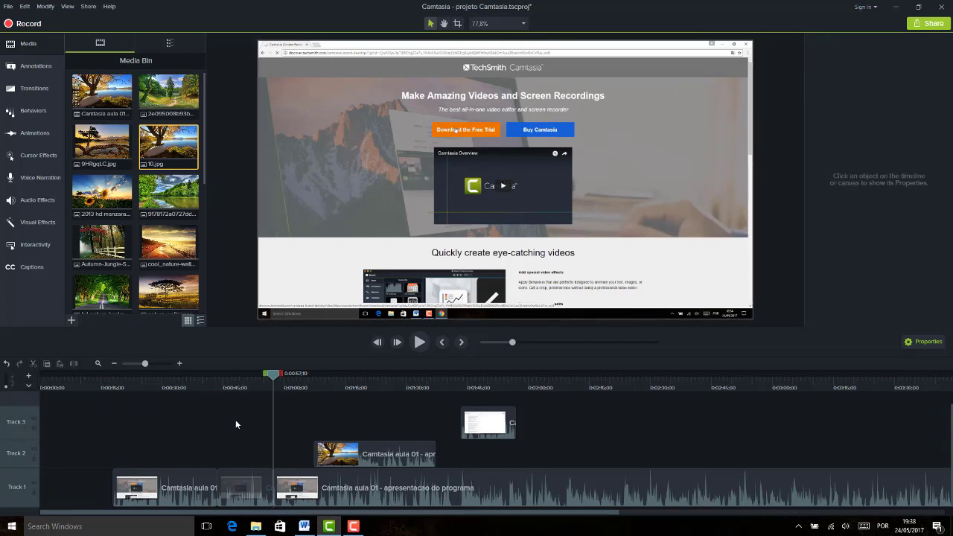
Delete the clips on Tracks 2 and 3 and the two short segments on Track 1, keeping only the long last segment
{"action": "left_click", "coordinate": [397, 449]}
{"action": "key", "text": "Delete"}
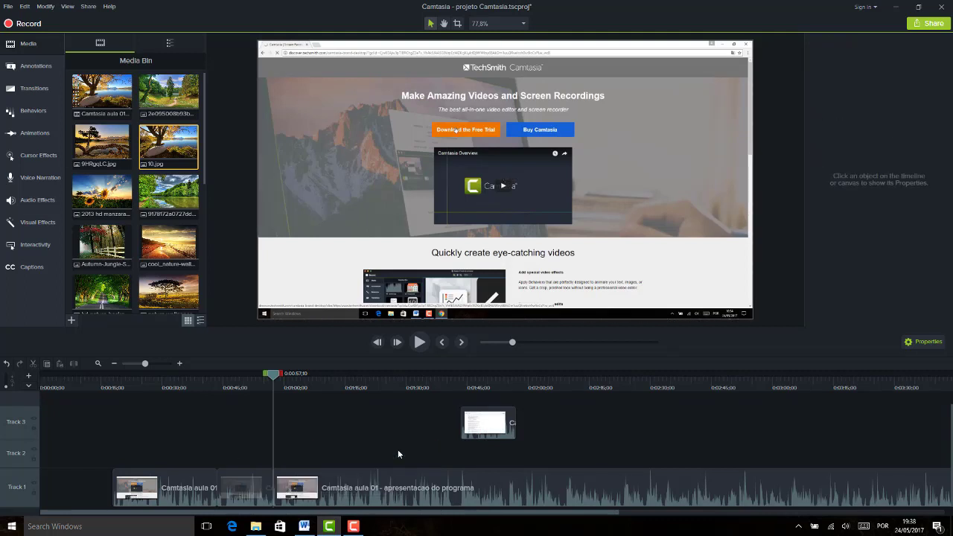
{"action": "left_click", "coordinate": [478, 417]}
{"action": "key", "text": "Delete"}
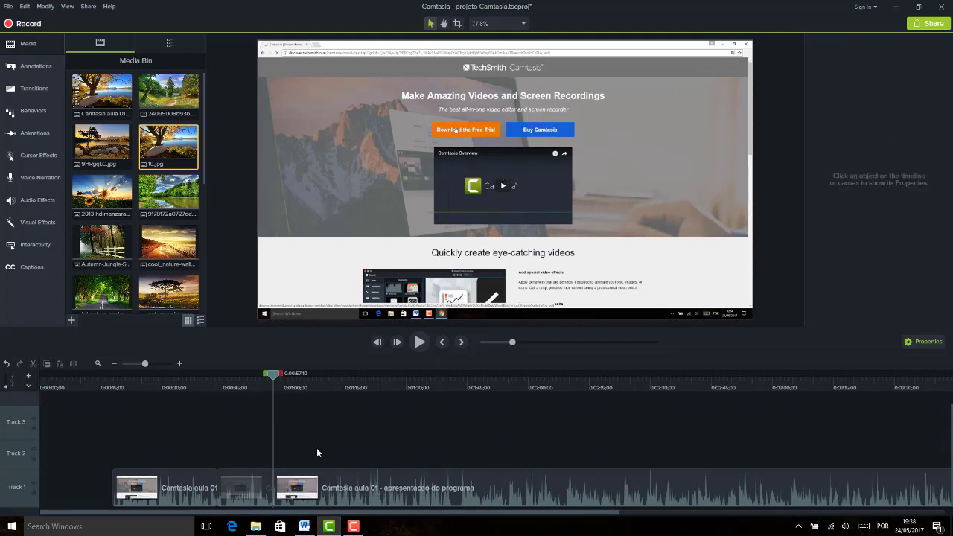
{"action": "left_click", "coordinate": [244, 484]}
{"action": "key", "text": "Delete"}
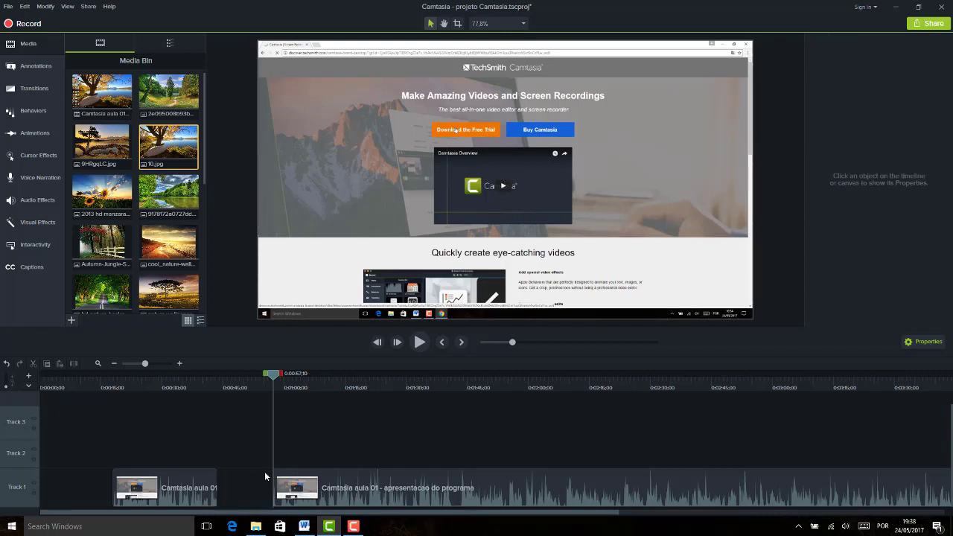
{"action": "left_click", "coordinate": [182, 483]}
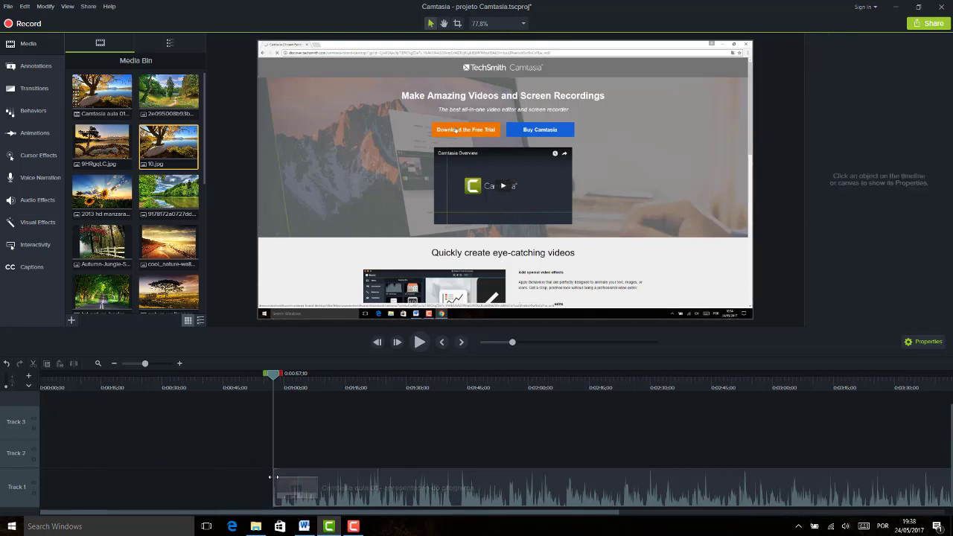
Restore the trimmed beginning of the Track 1 clip by extending its start edge, and place the clip at 0:00:00
{"action": "left_click_drag", "start_coordinate": [270, 479], "coordinate": [3, 477]}
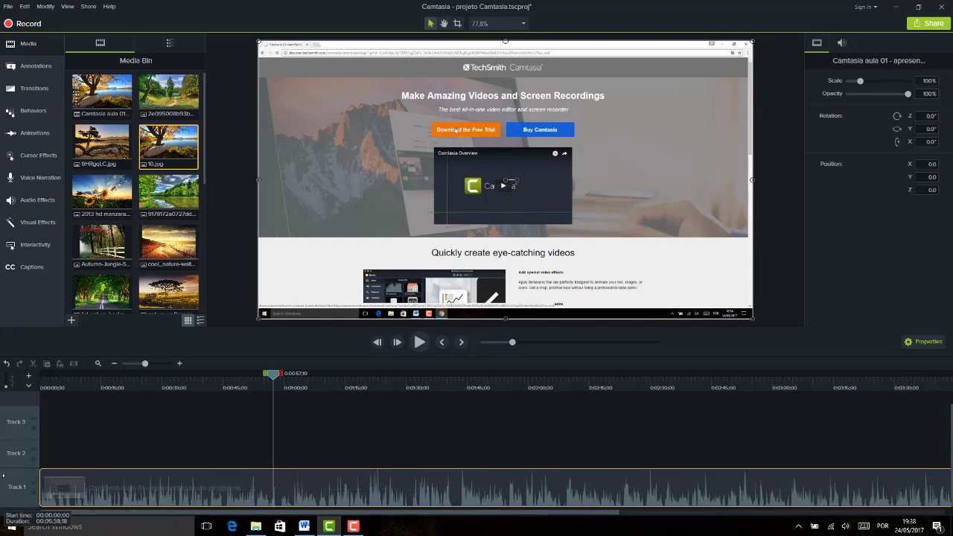
{"action": "left_click_drag", "start_coordinate": [204, 487], "coordinate": [407, 497]}
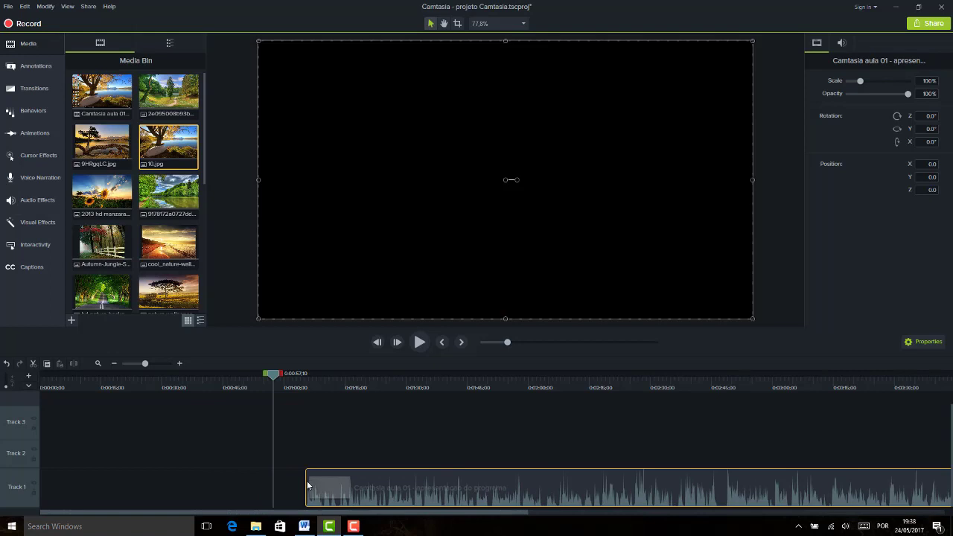
{"action": "left_click_drag", "start_coordinate": [307, 486], "coordinate": [45, 482]}
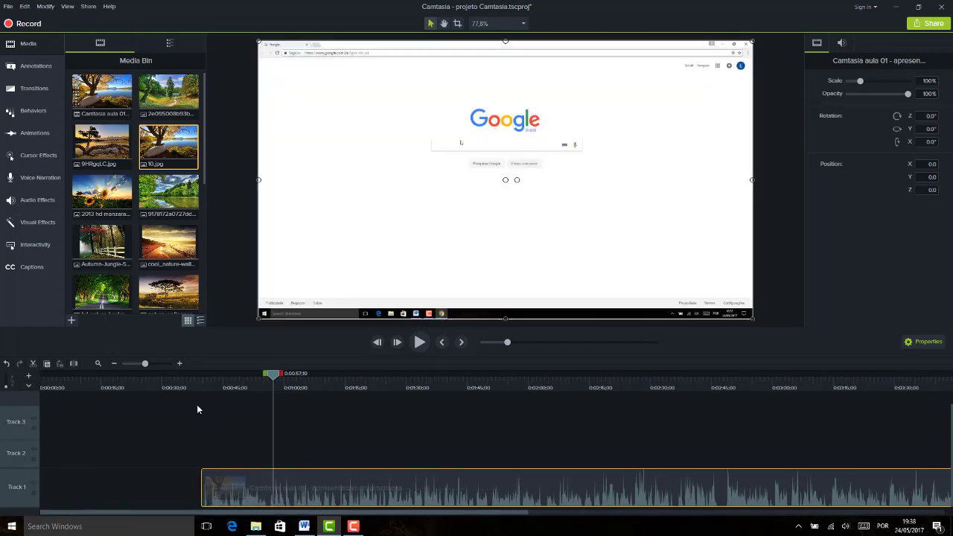
{"action": "left_click", "coordinate": [200, 382]}
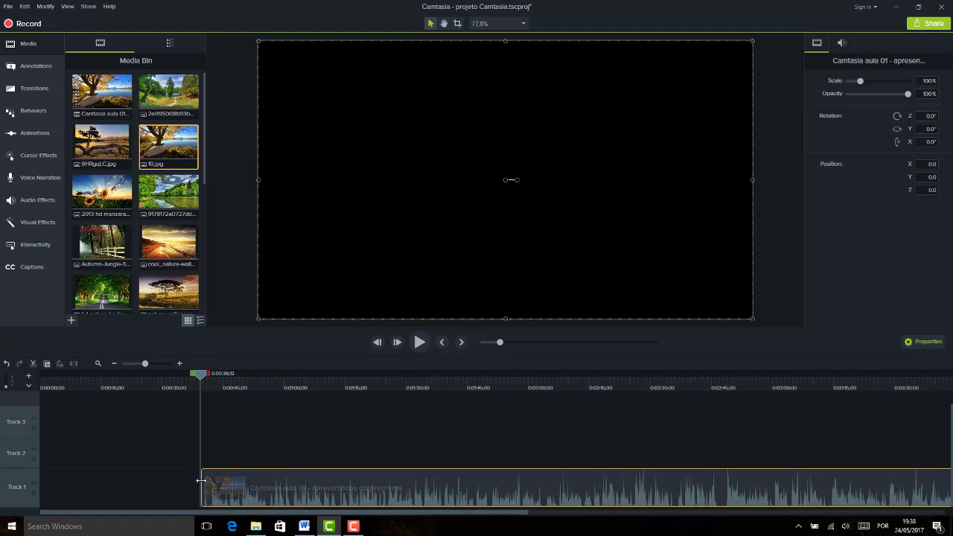
{"action": "left_click_drag", "start_coordinate": [200, 374], "coordinate": [201, 375]}
{"action": "left_click_drag", "start_coordinate": [202, 486], "coordinate": [136, 482]}
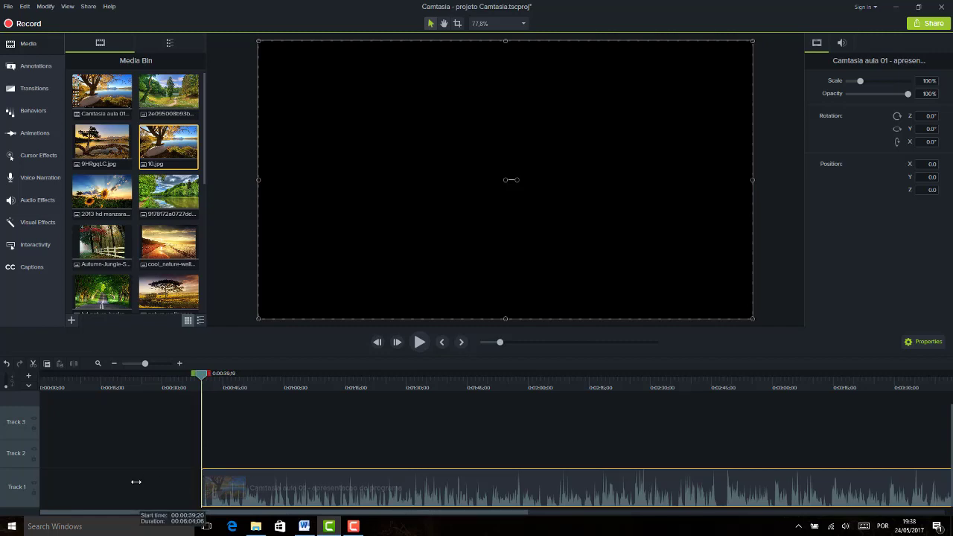
{"action": "left_click_drag", "start_coordinate": [260, 489], "coordinate": [55, 487]}
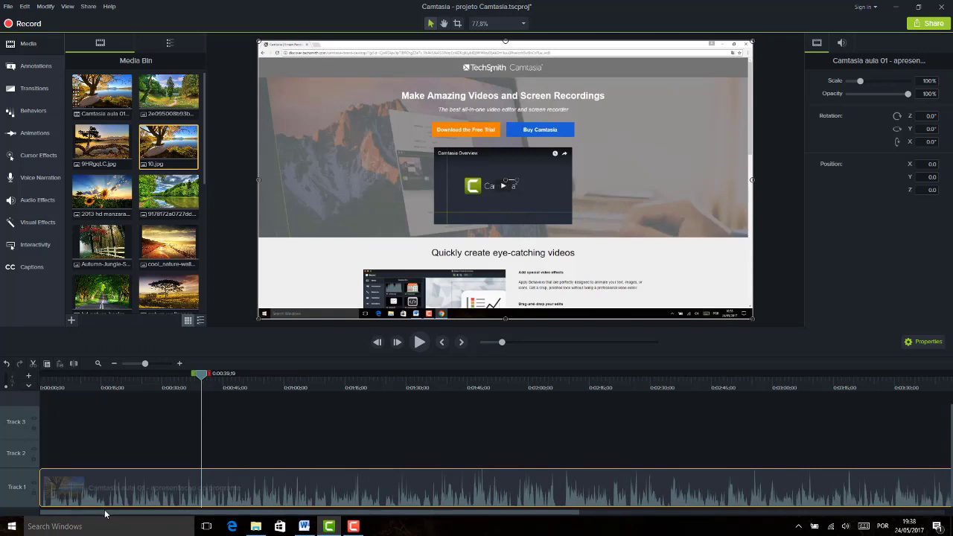
Trim the end of the Track 1 clip back to about 0:04:00 and play its last seconds
{"action": "left_click_drag", "start_coordinate": [305, 512], "coordinate": [856, 476]}
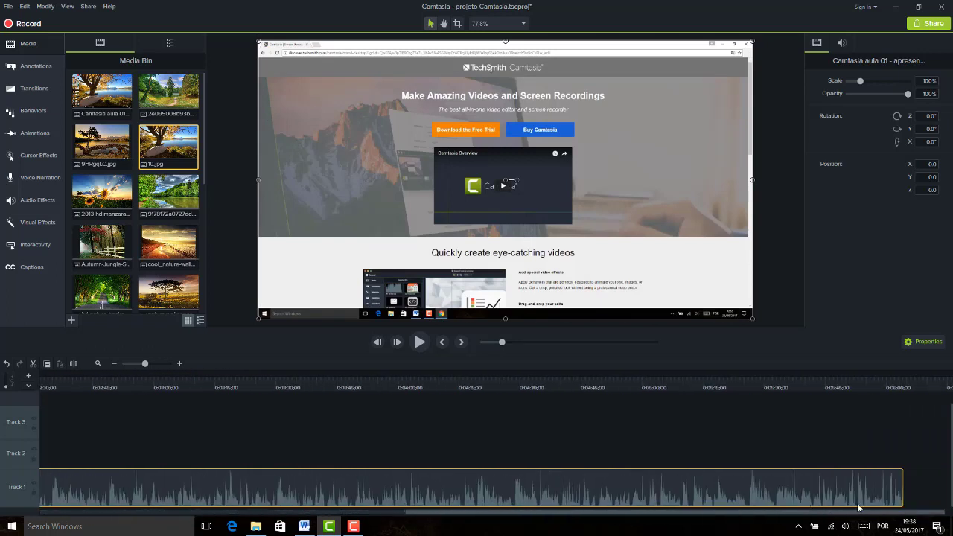
{"action": "left_click", "coordinate": [884, 386]}
{"action": "left_click", "coordinate": [884, 384]}
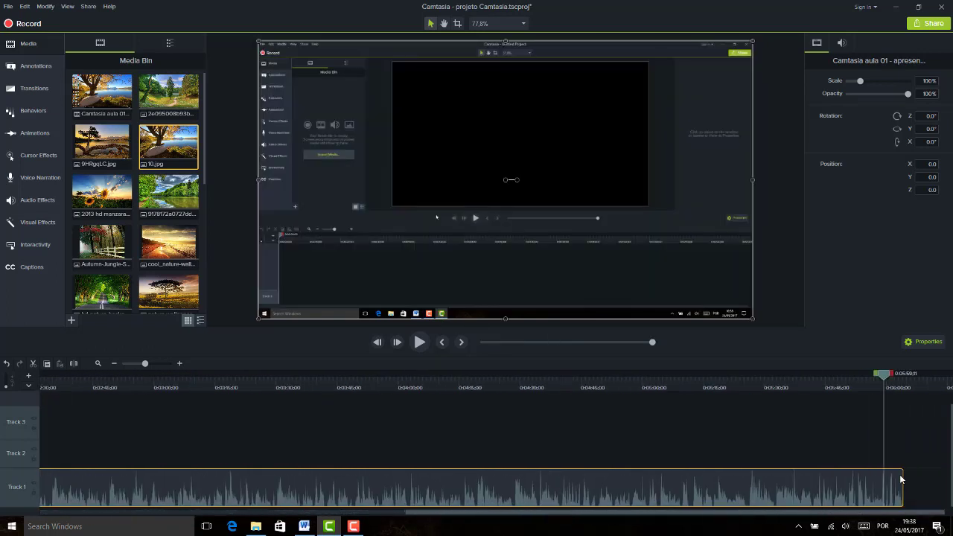
{"action": "left_click", "coordinate": [894, 384]}
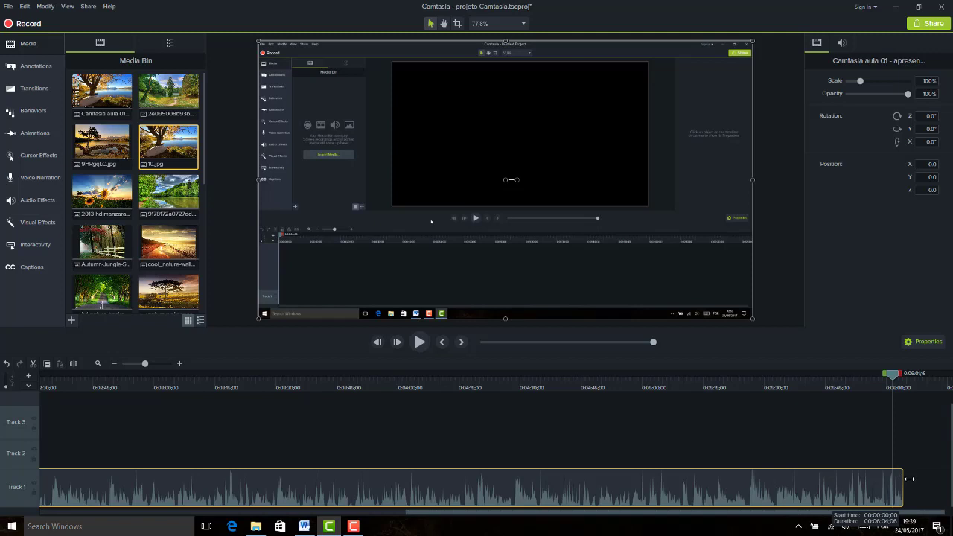
{"action": "left_click_drag", "start_coordinate": [908, 479], "coordinate": [399, 483]}
{"action": "left_click", "coordinate": [367, 385]}
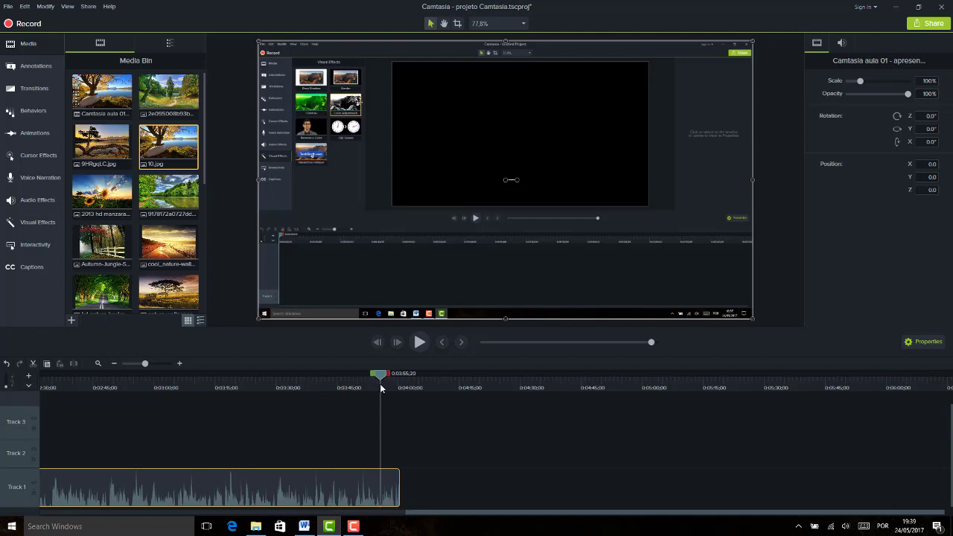
{"action": "key", "text": "space"}
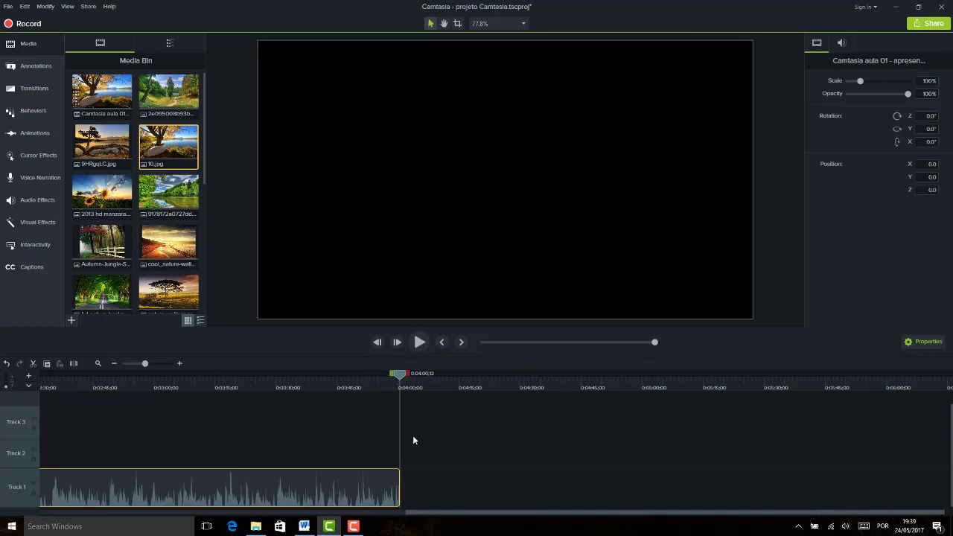
Extend the end of the Track 1 clip back out to its full recorded length
{"action": "left_click_drag", "start_coordinate": [399, 482], "coordinate": [410, 480]}
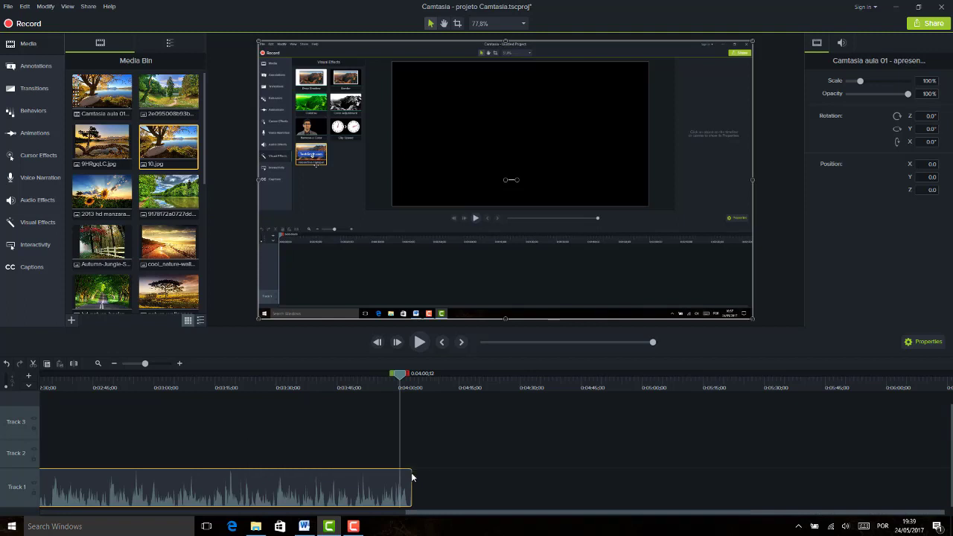
{"action": "left_click_drag", "start_coordinate": [410, 474], "coordinate": [950, 474]}
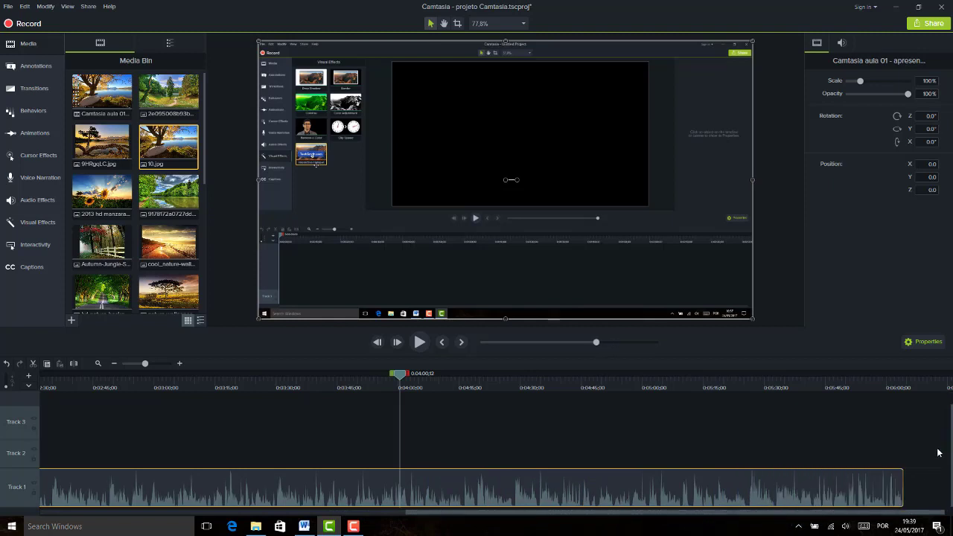
{"action": "left_click_drag", "start_coordinate": [883, 387], "coordinate": [902, 385]}
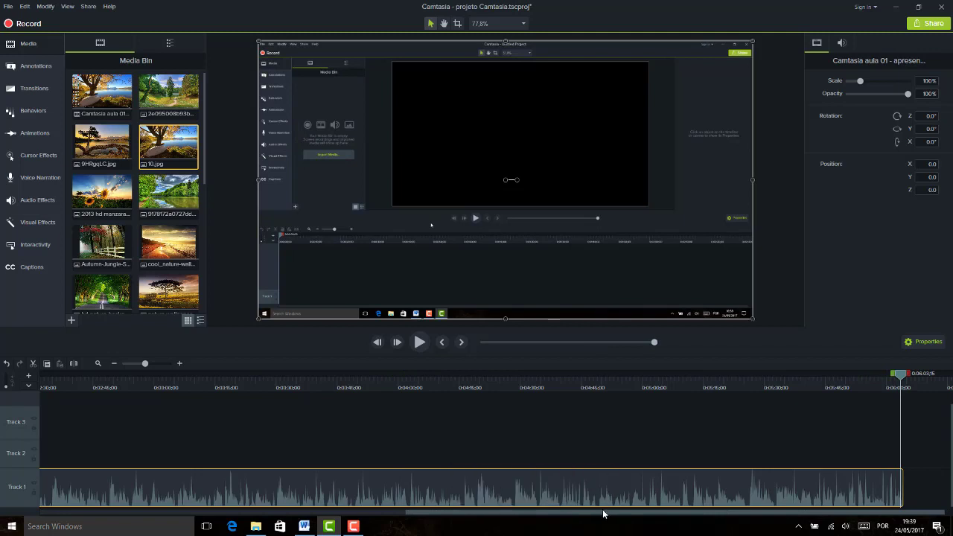
{"action": "left_click_drag", "start_coordinate": [563, 512], "coordinate": [176, 488]}
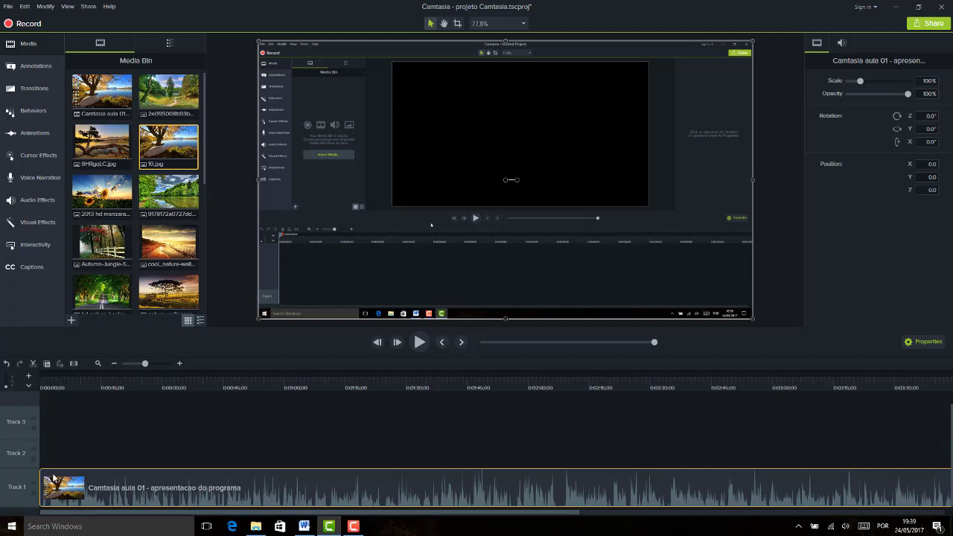
Split the Track 1 clip at 0:00:19;12 and delete the segment before the split
{"action": "left_click_drag", "start_coordinate": [55, 478], "coordinate": [64, 439]}
{"action": "left_click_drag", "start_coordinate": [108, 376], "coordinate": [130, 375]}
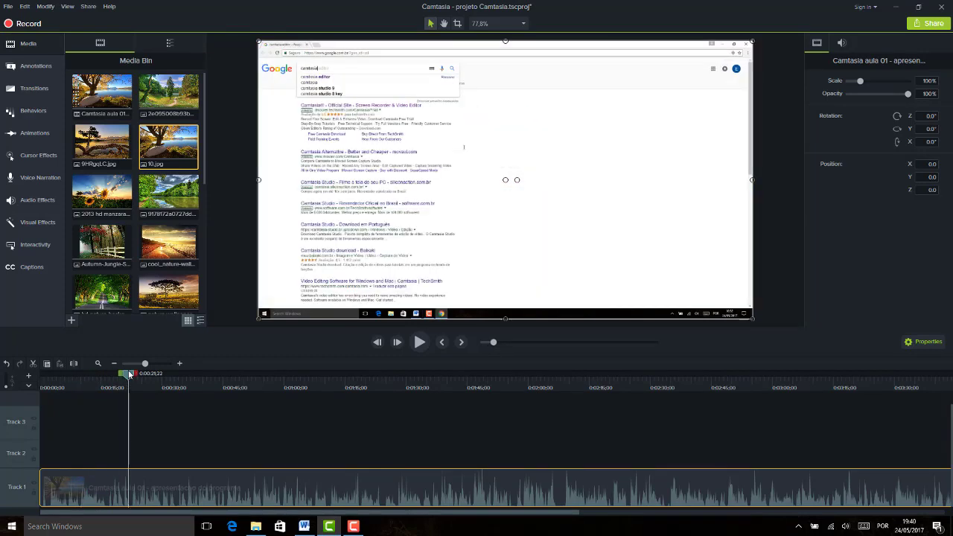
{"action": "left_click_drag", "start_coordinate": [130, 375], "coordinate": [135, 376]}
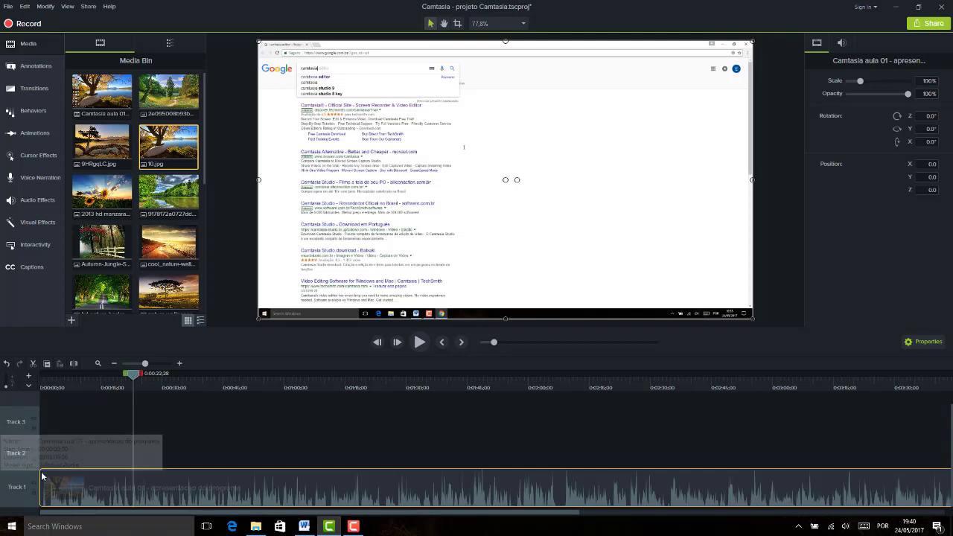
{"action": "left_click_drag", "start_coordinate": [41, 473], "coordinate": [33, 475]}
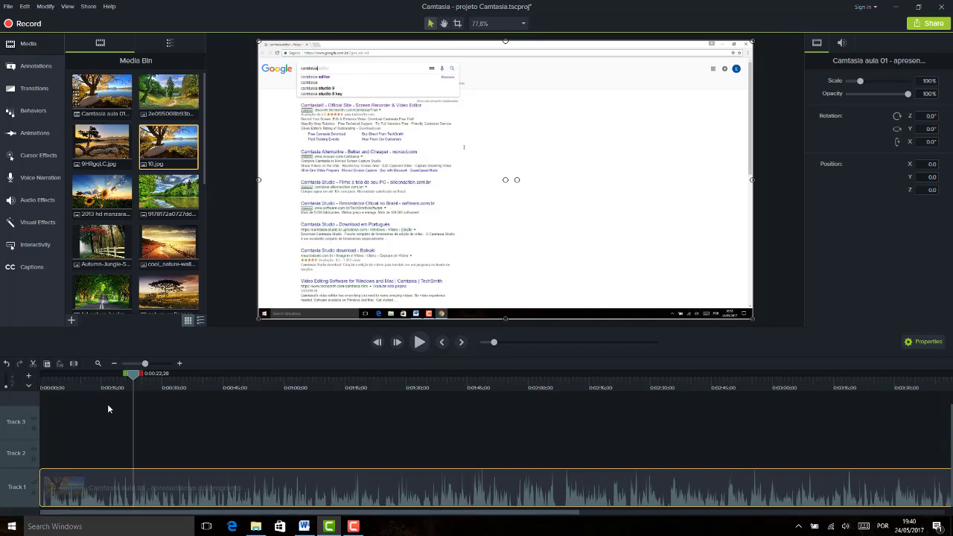
{"action": "mouse_move", "coordinate": [134, 379]}
{"action": "left_mouse_down"}
{"action": "mouse_move", "coordinate": [104, 379]}
{"action": "mouse_move", "coordinate": [119, 375]}
{"action": "left_mouse_up"}
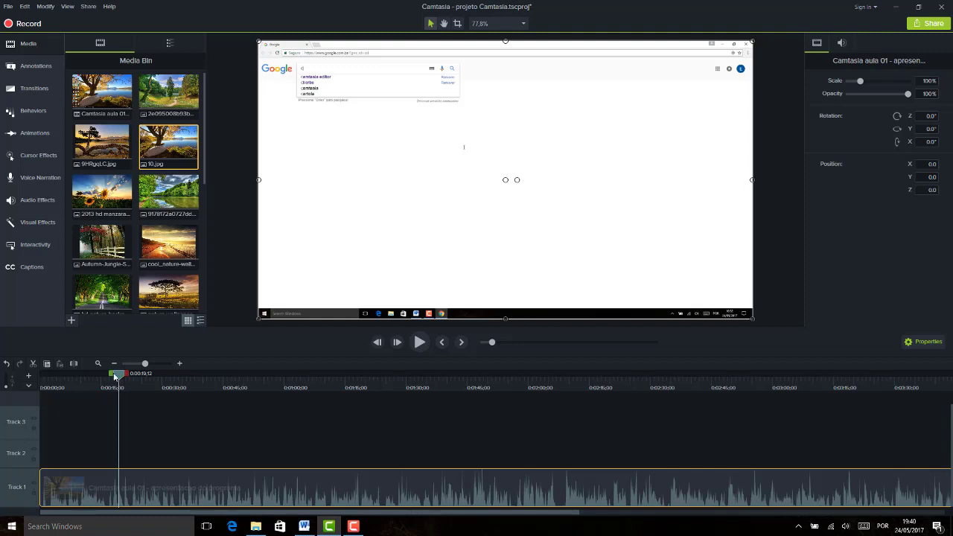
{"action": "left_click", "coordinate": [73, 363]}
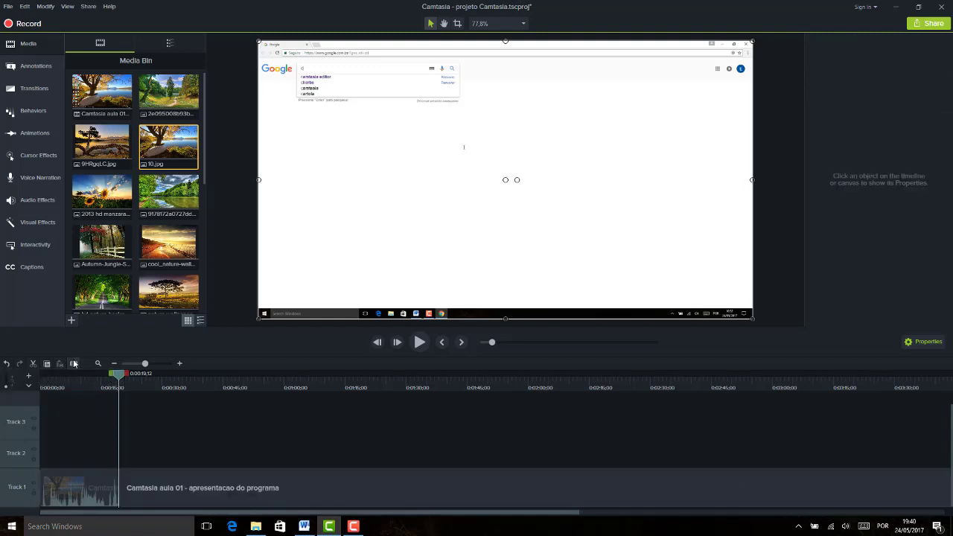
{"action": "left_click", "coordinate": [89, 487]}
{"action": "key", "text": "Delete"}
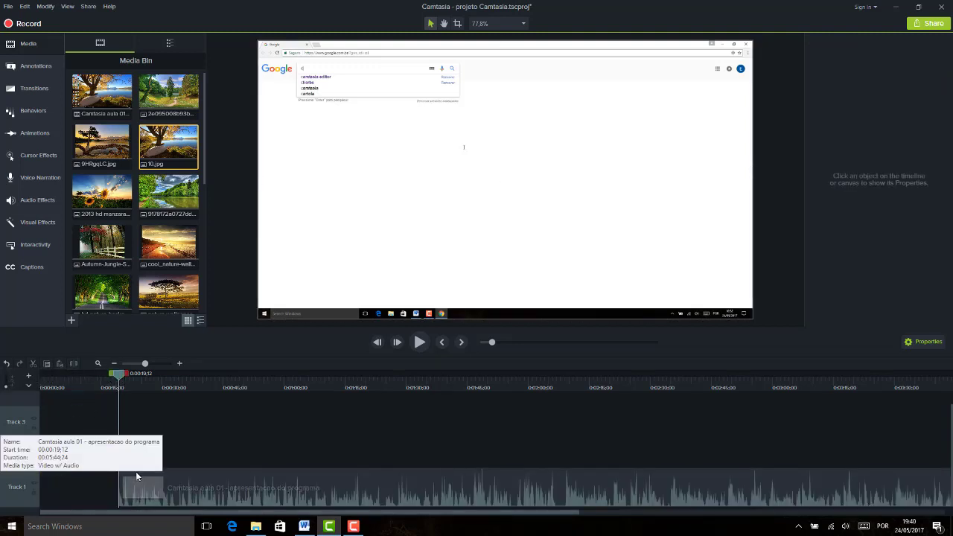
Split the Track 1 clip at 0:00:59;05 and delete the segment after the split
{"action": "left_click_drag", "start_coordinate": [119, 375], "coordinate": [273, 382]}
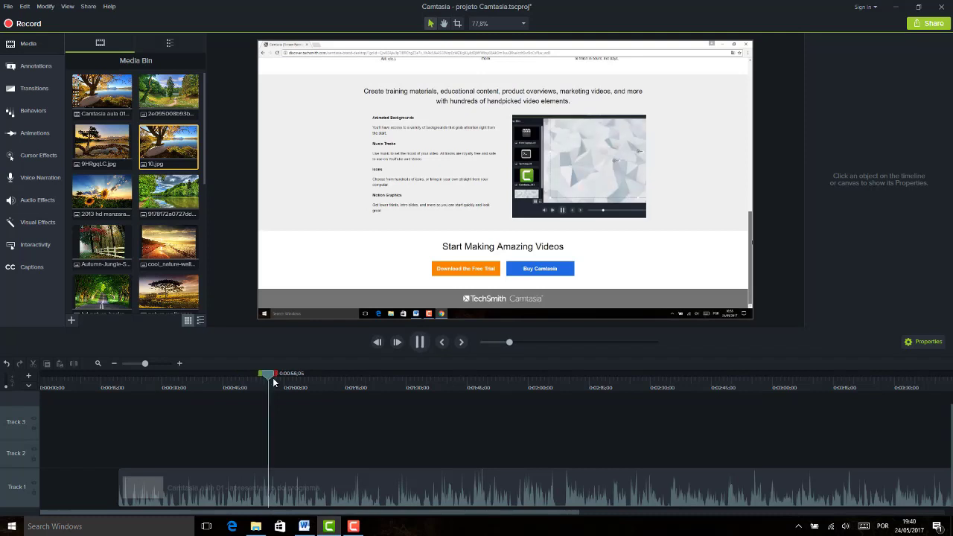
{"action": "key", "text": "space"}
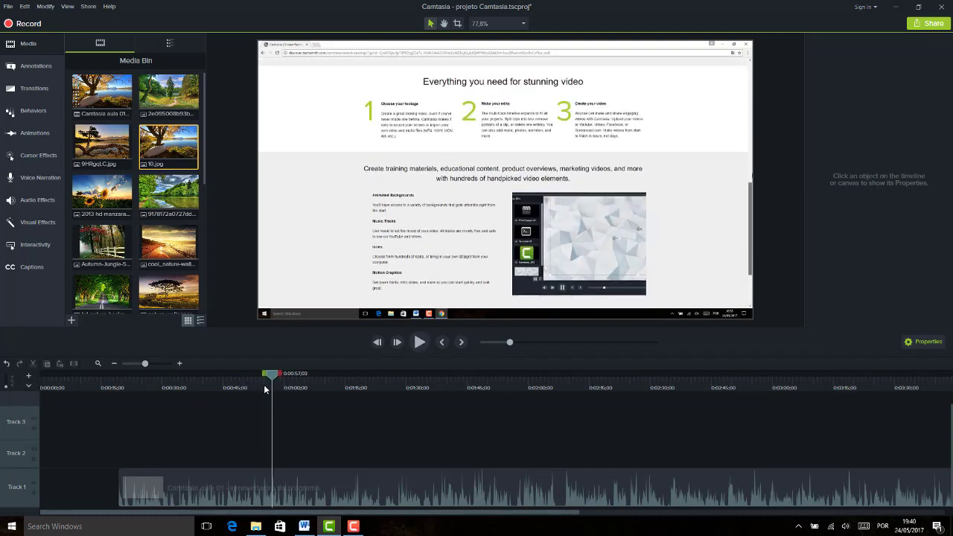
{"action": "left_click", "coordinate": [179, 364]}
{"action": "left_click", "coordinate": [179, 363]}
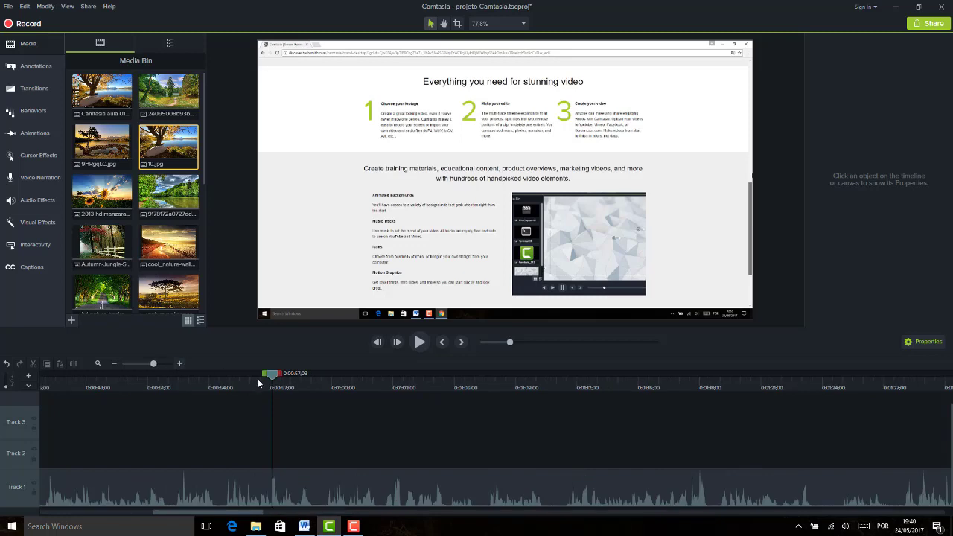
{"action": "left_click_drag", "start_coordinate": [273, 374], "coordinate": [314, 376]}
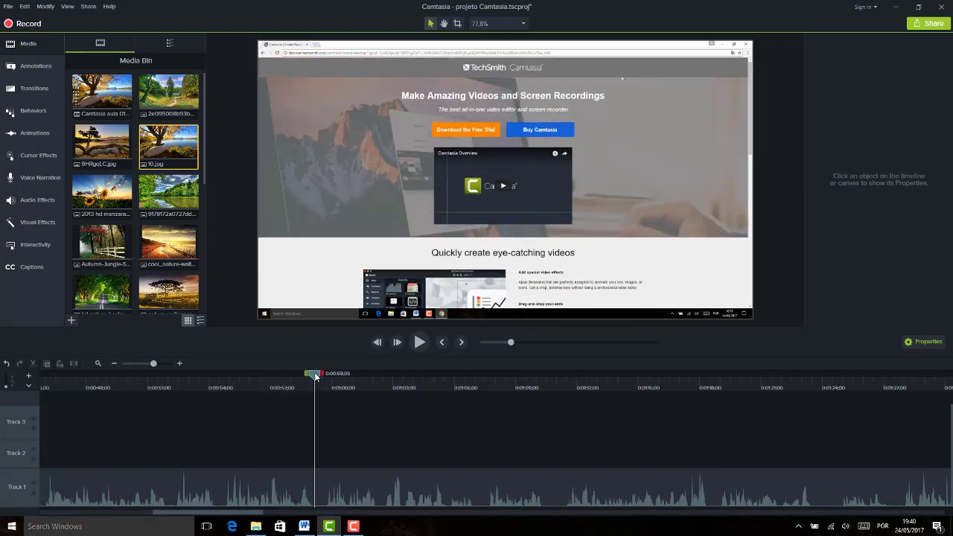
{"action": "left_click", "coordinate": [345, 483]}
{"action": "key", "text": "s"}
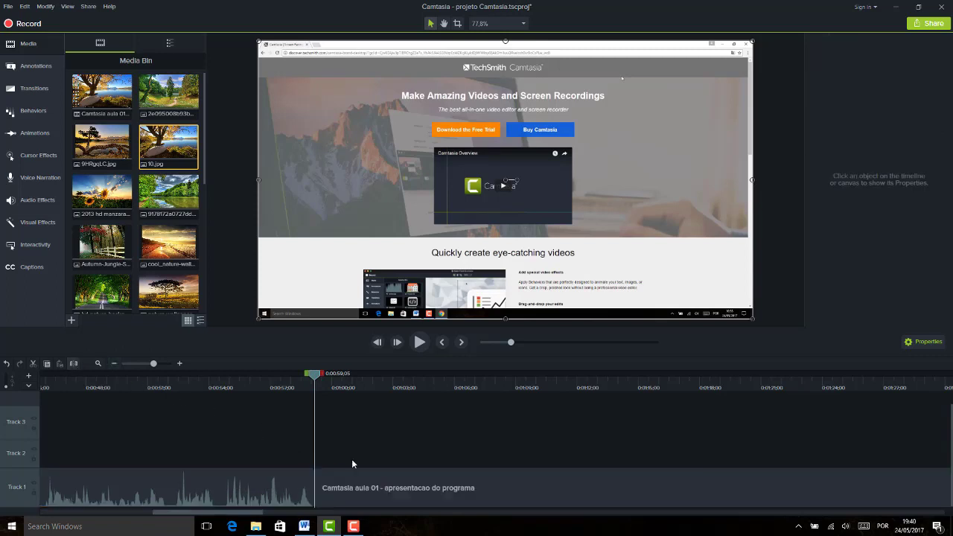
{"action": "left_click", "coordinate": [393, 483]}
{"action": "key", "text": "Delete"}
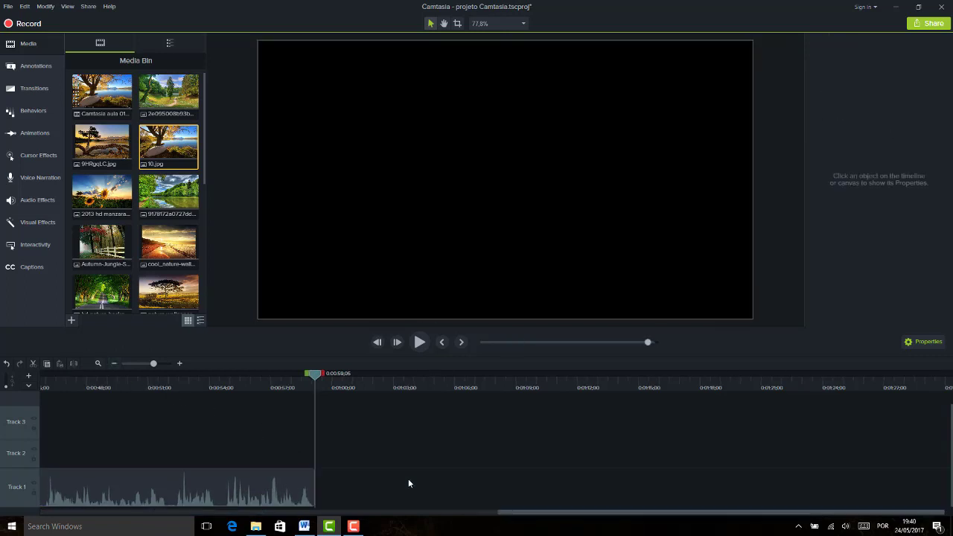
Move the remaining Track 1 clip slightly earlier so that it starts at about 0:00:19
{"action": "left_click", "coordinate": [146, 362]}
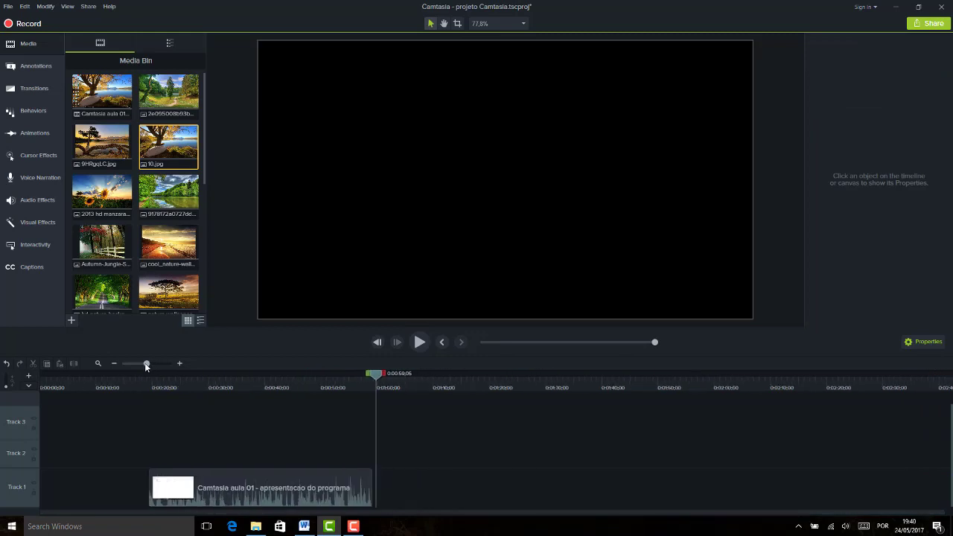
{"action": "left_click", "coordinate": [124, 387]}
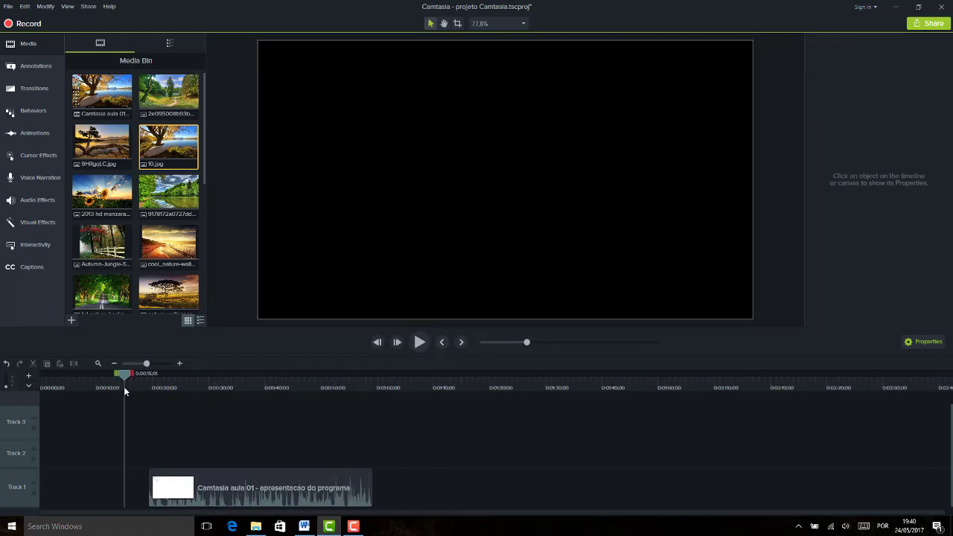
{"action": "left_click", "coordinate": [390, 386]}
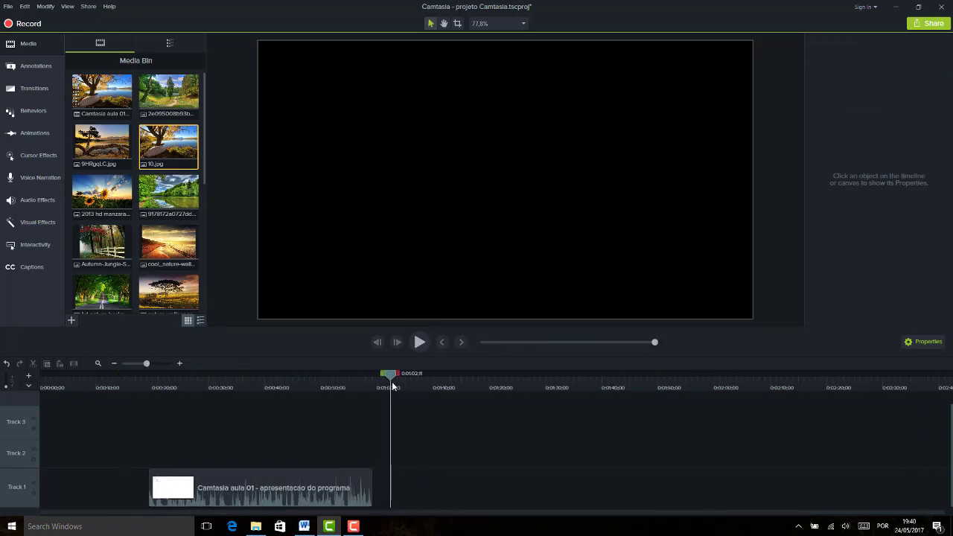
{"action": "left_click_drag", "start_coordinate": [268, 495], "coordinate": [265, 494]}
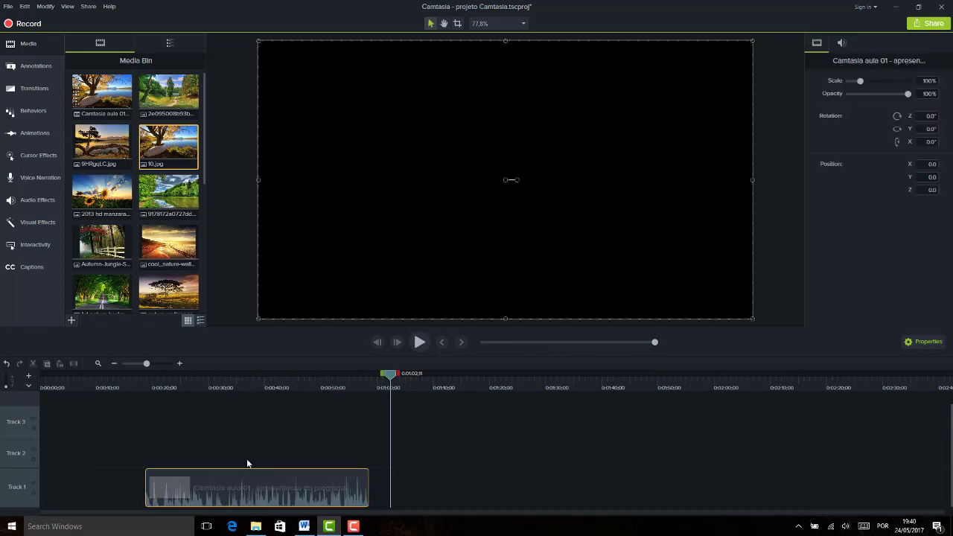
Extend the start of the Track 1 clip back to the beginning of the timeline
{"action": "left_click", "coordinate": [164, 387]}
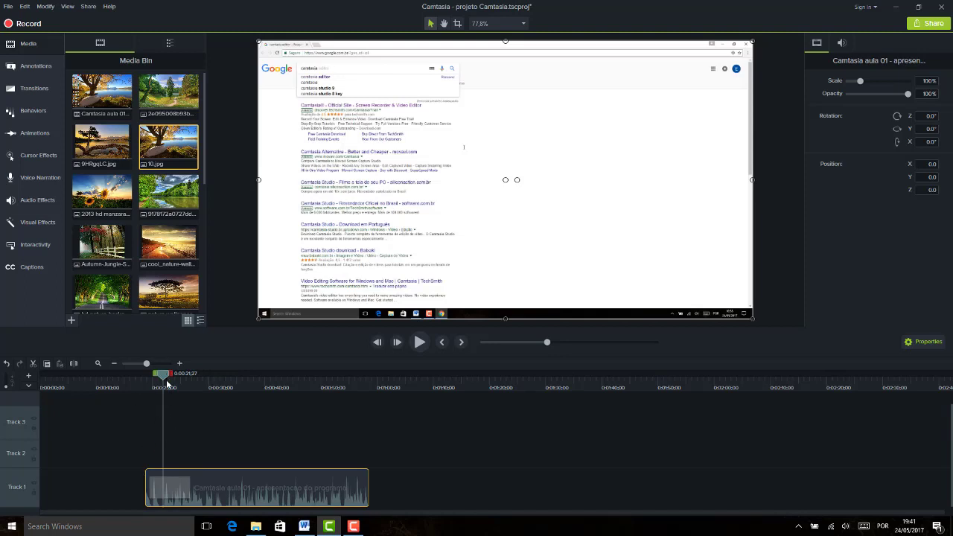
{"action": "left_click_drag", "start_coordinate": [167, 384], "coordinate": [181, 376]}
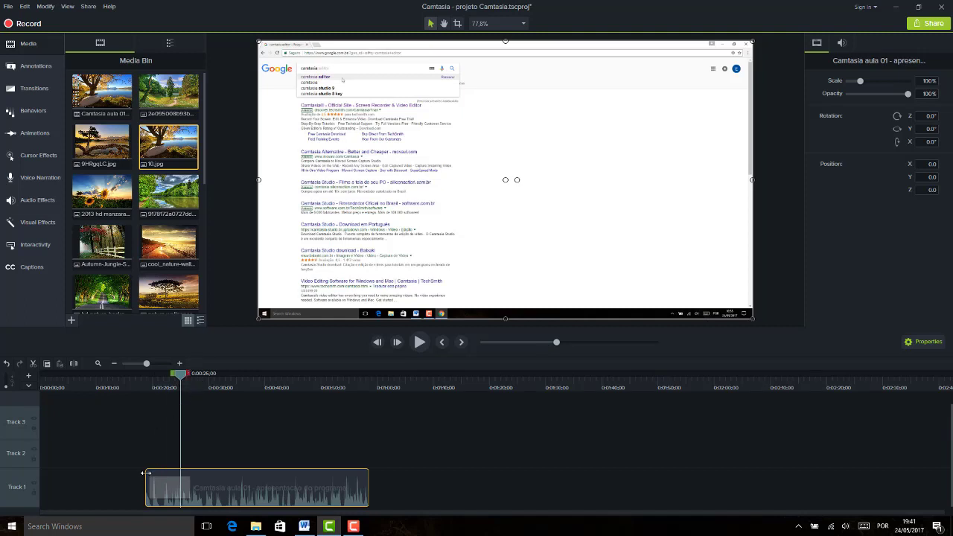
{"action": "left_click_drag", "start_coordinate": [146, 473], "coordinate": [3, 476]}
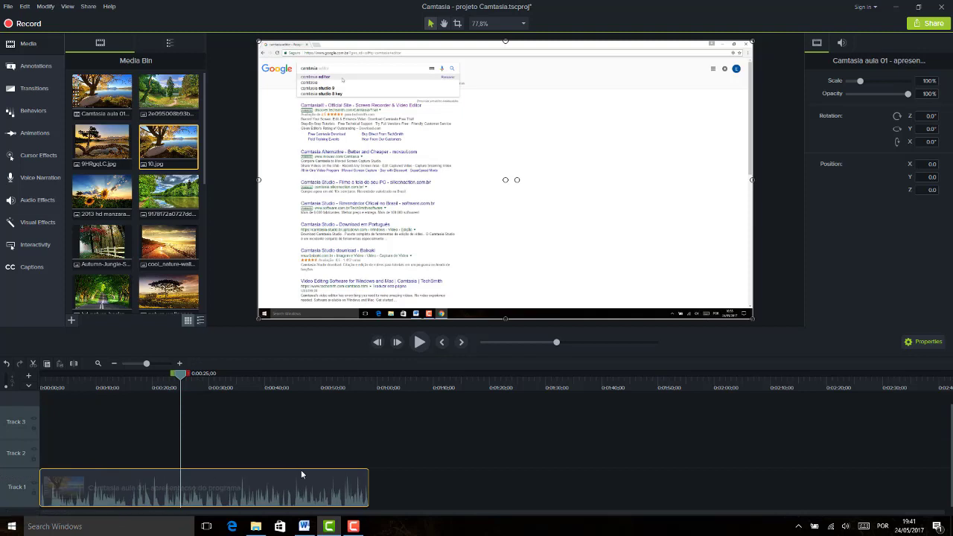
Extend the end of the Track 1 clip until its full recorded length is restored
{"action": "left_click_drag", "start_coordinate": [370, 476], "coordinate": [942, 476]}
{"action": "left_click_drag", "start_coordinate": [381, 513], "coordinate": [568, 512]}
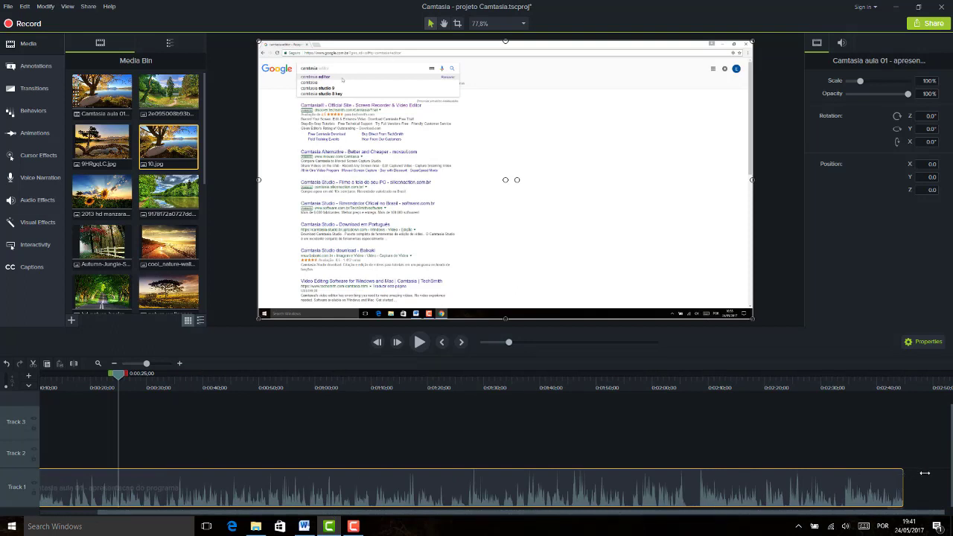
{"action": "left_click_drag", "start_coordinate": [906, 477], "coordinate": [947, 477]}
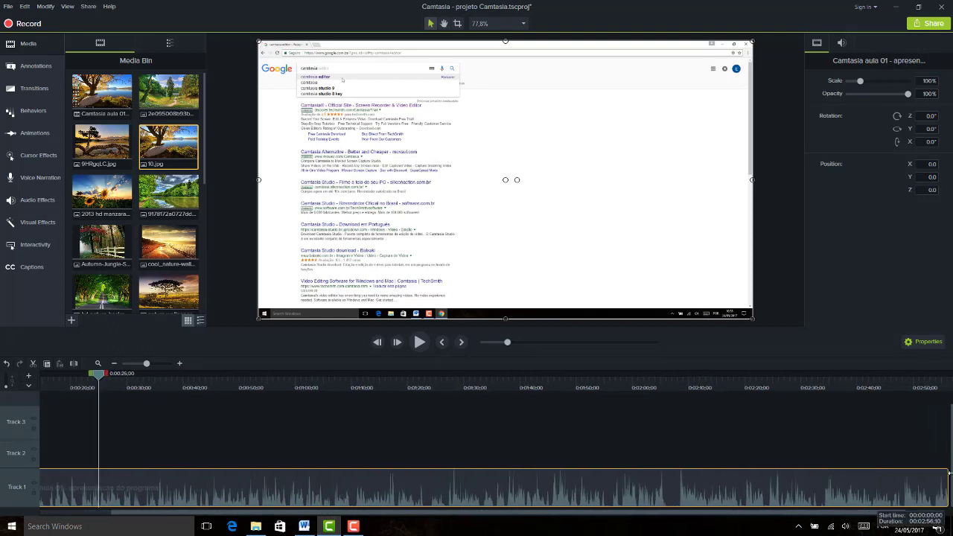
{"action": "left_click", "coordinate": [137, 364]}
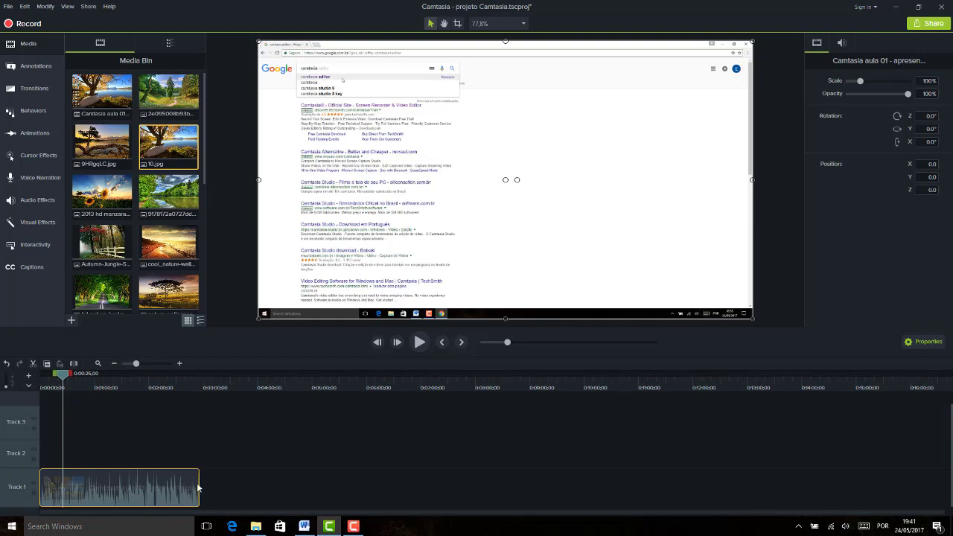
{"action": "left_click_drag", "start_coordinate": [200, 479], "coordinate": [698, 475]}
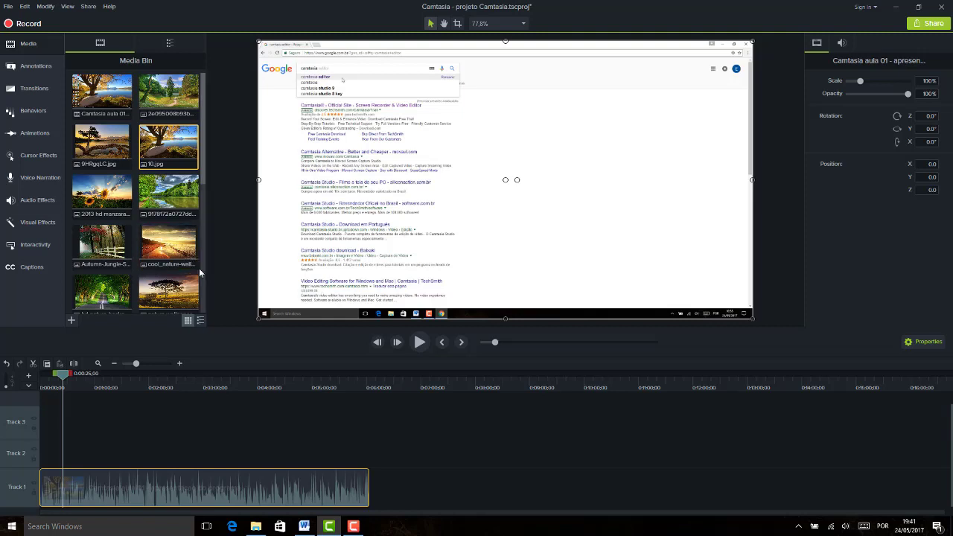
Cut the whole Track 1 clip to the clipboard and undo the cut
{"action": "left_click", "coordinate": [136, 384]}
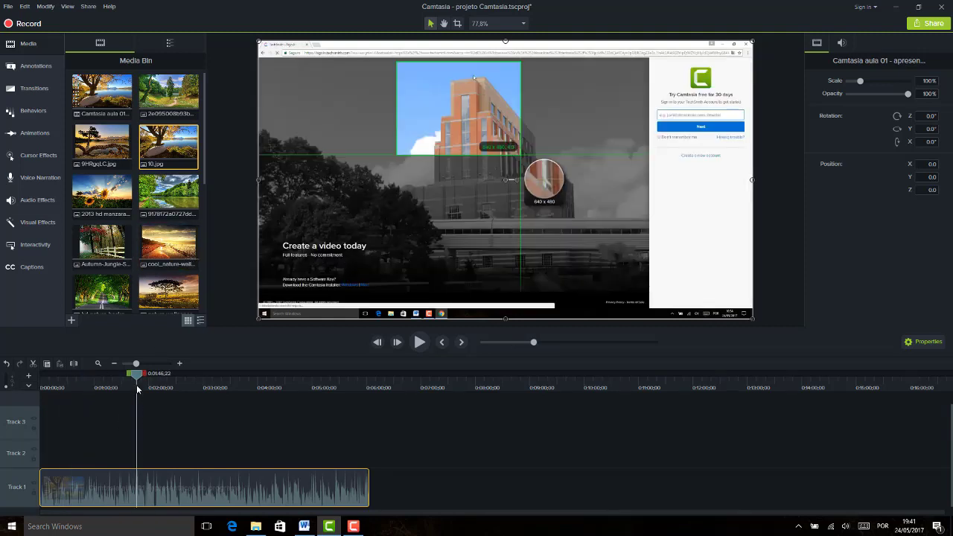
{"action": "left_click", "coordinate": [33, 365]}
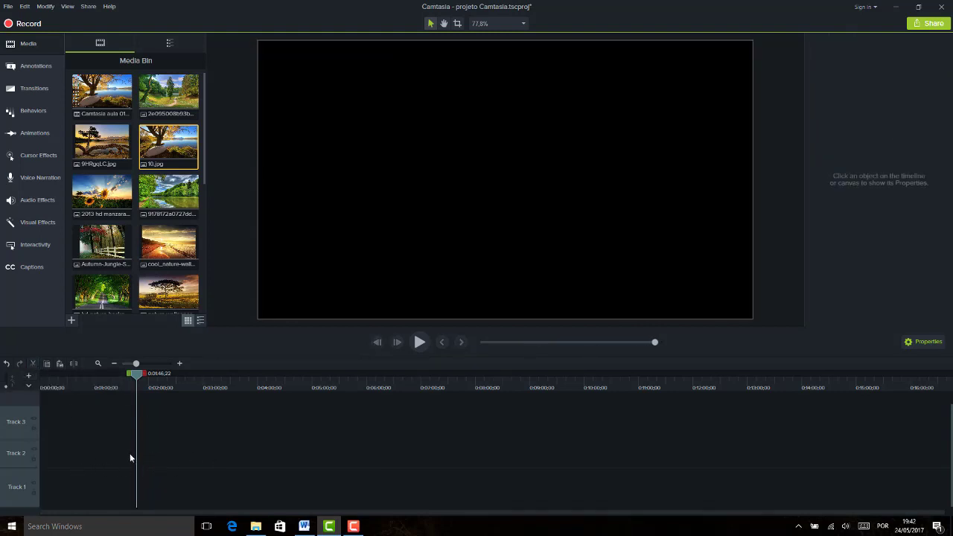
{"action": "key", "text": "ctrl+z"}
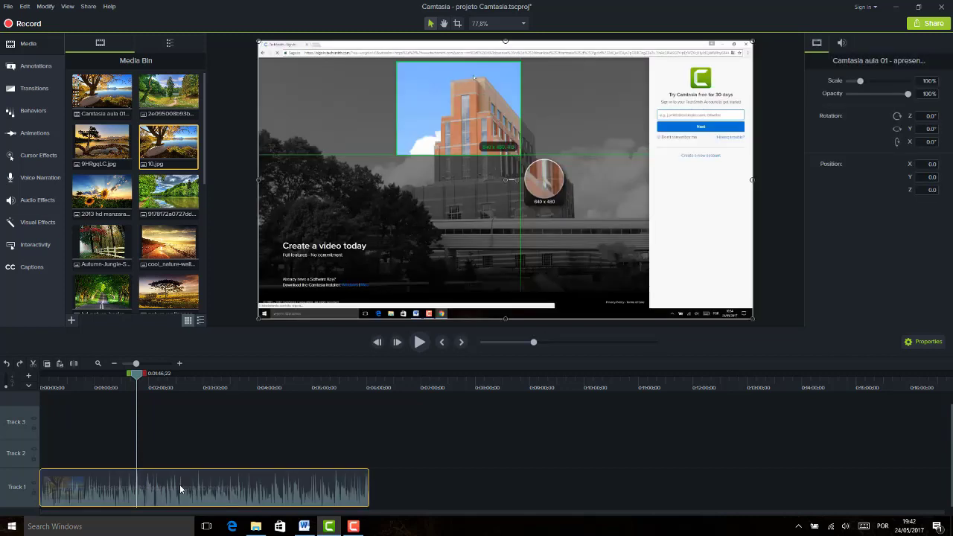
Paste a copy of the clip on Track 1 at 0:07:29;11 and remove the pasted copy
{"action": "left_click", "coordinate": [447, 386]}
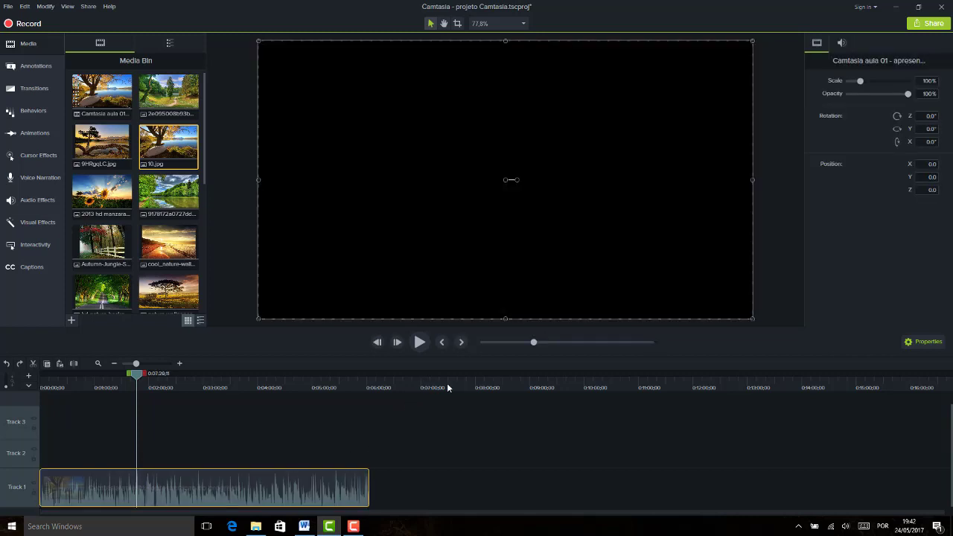
{"action": "key", "text": "ctrl+v"}
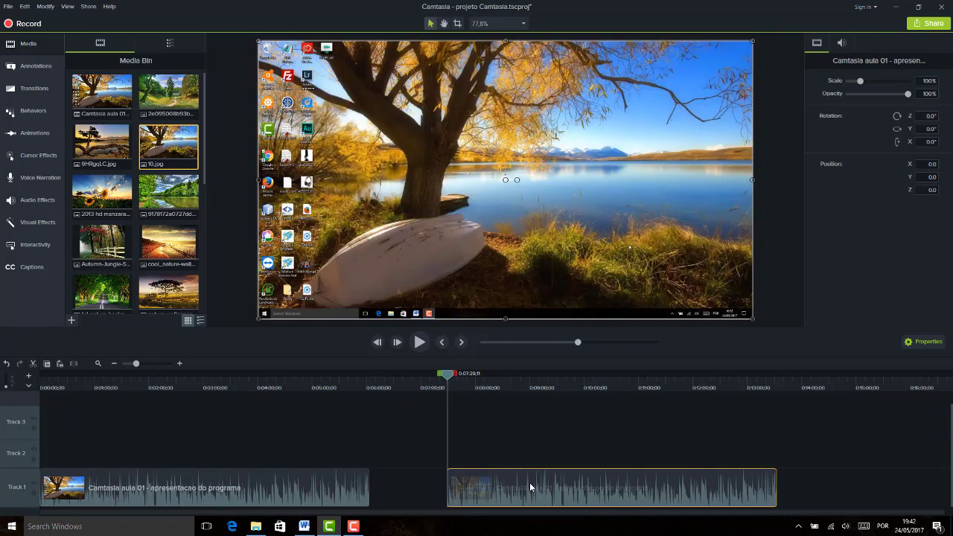
{"action": "key", "text": "Delete"}
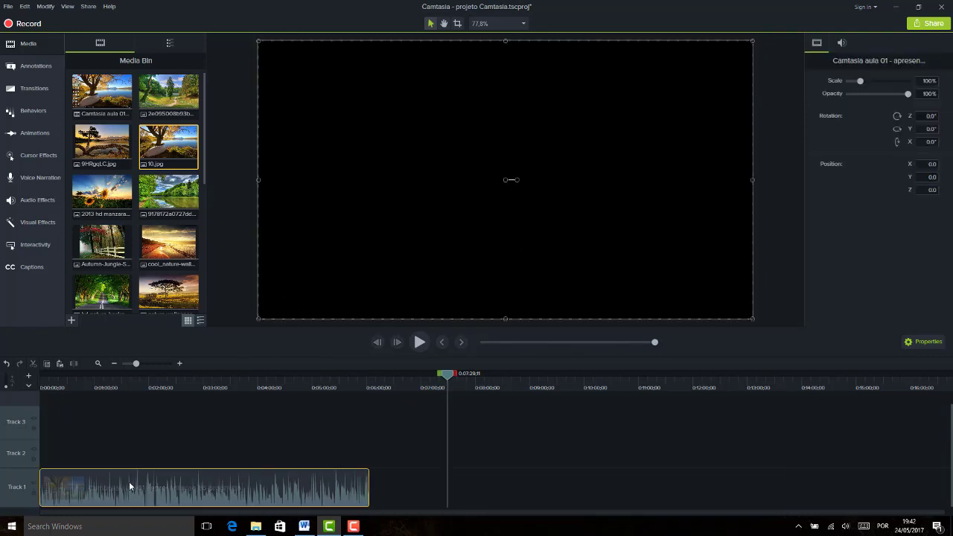
{"action": "left_click_drag", "start_coordinate": [129, 481], "coordinate": [69, 471]}
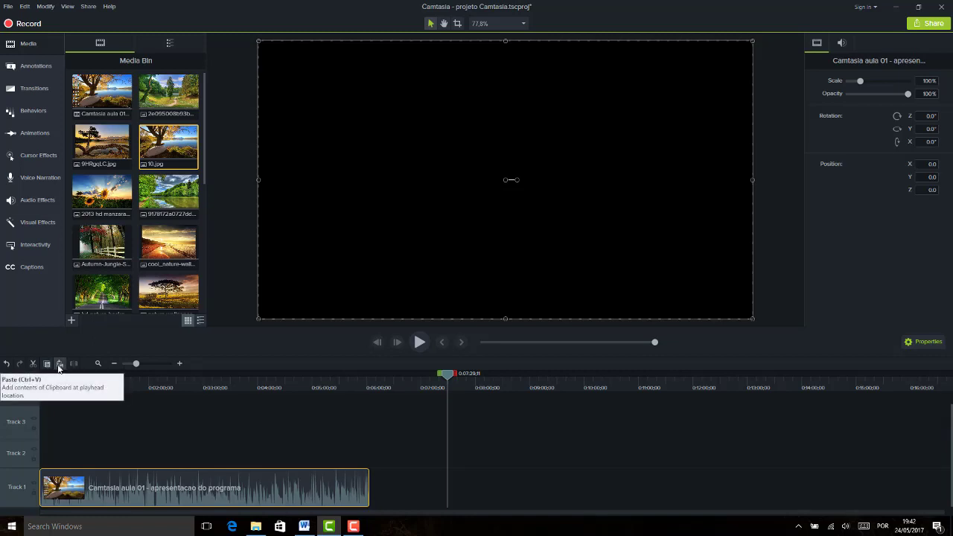
Undo the earlier timeline edits one after another, back to the single full-length clip on Track 1 and before Track 3 was added
{"action": "left_click", "coordinate": [6, 364]}
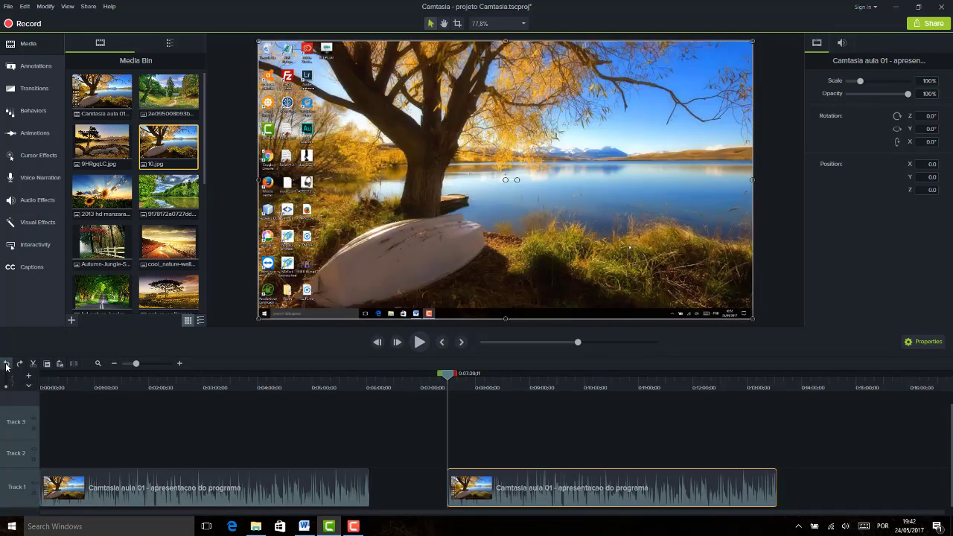
{"action": "left_click", "coordinate": [6, 364]}
{"action": "left_click", "coordinate": [6, 364]}
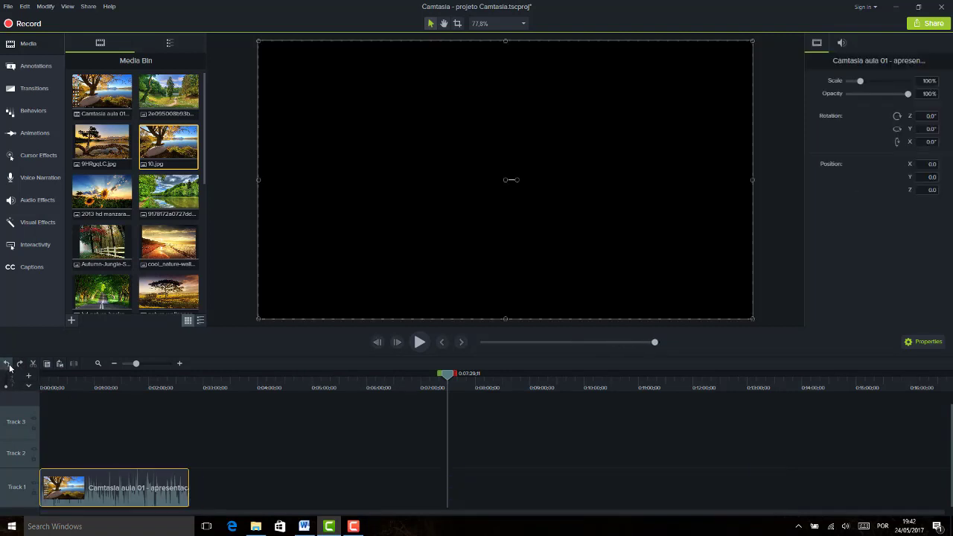
{"action": "left_click", "coordinate": [6, 364]}
{"action": "left_click", "coordinate": [6, 364]}
{"action": "left_click", "coordinate": [7, 364]}
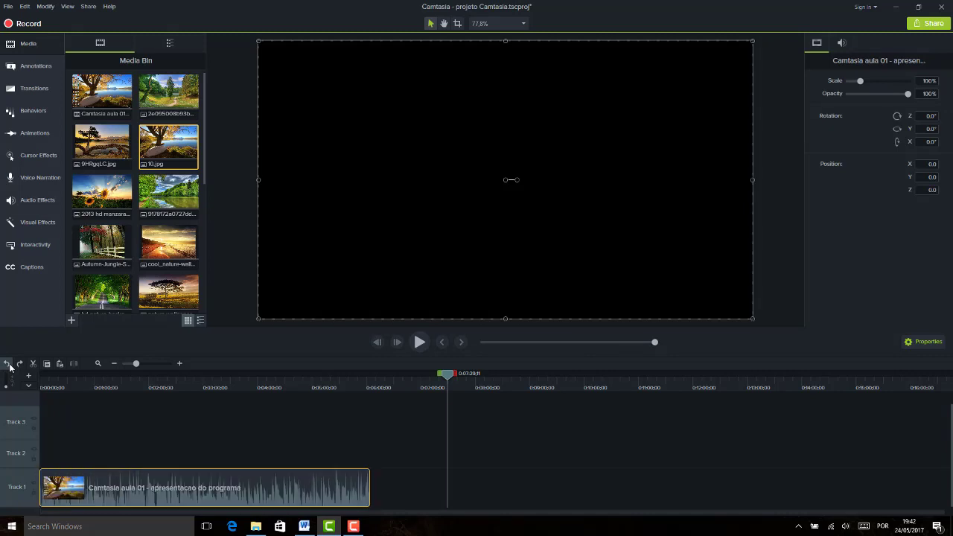
{"action": "left_click", "coordinate": [7, 364]}
{"action": "left_click", "coordinate": [7, 364]}
{"action": "left_click", "coordinate": [6, 364]}
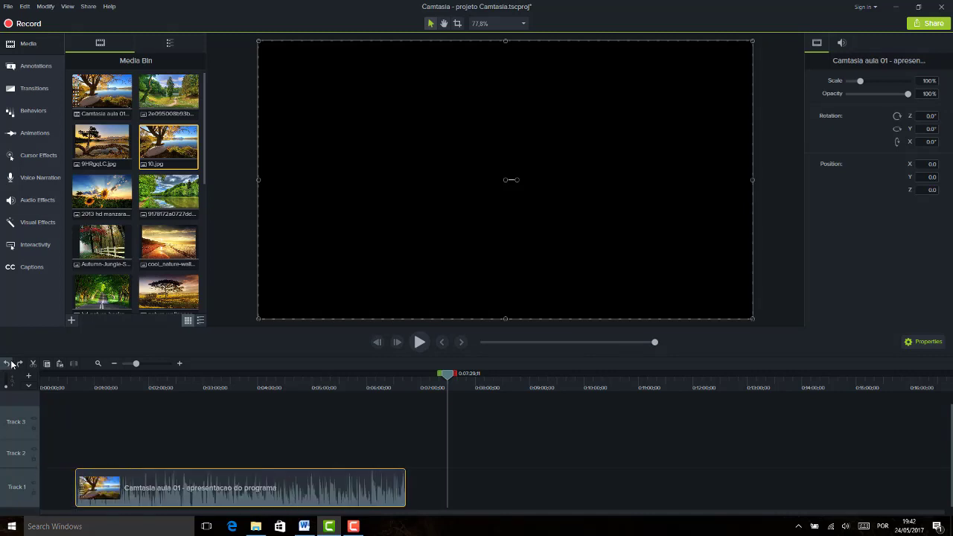
{"action": "left_click", "coordinate": [7, 364]}
{"action": "left_click", "coordinate": [7, 364]}
{"action": "left_click", "coordinate": [6, 364]}
{"action": "left_click", "coordinate": [7, 364]}
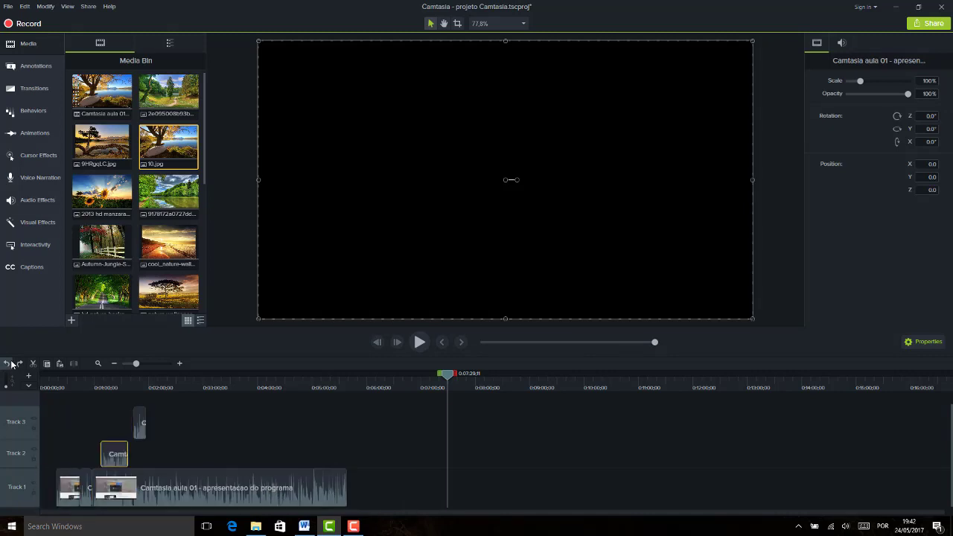
{"action": "left_click", "coordinate": [7, 364]}
{"action": "left_click", "coordinate": [7, 364]}
{"action": "left_click", "coordinate": [6, 364]}
{"action": "left_click", "coordinate": [9, 364]}
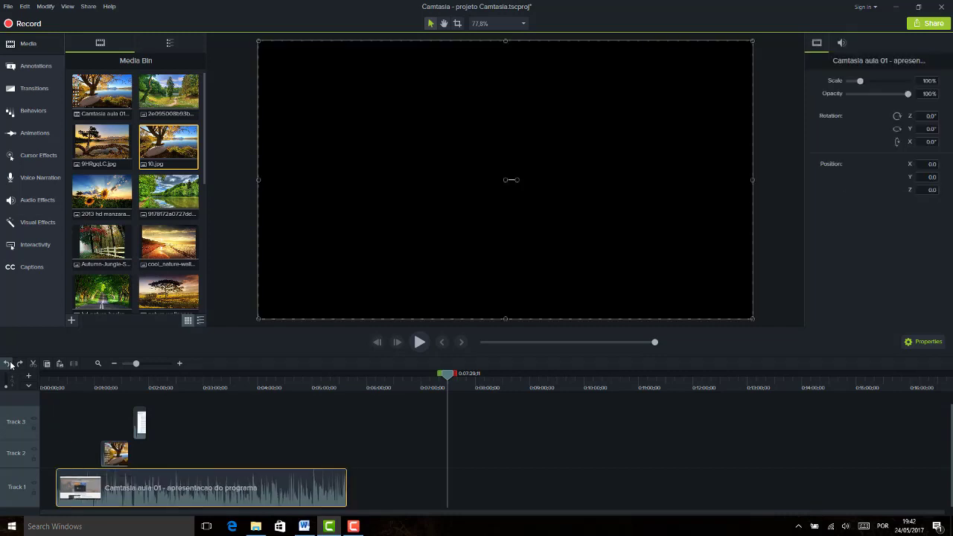
{"action": "left_click", "coordinate": [8, 364]}
{"action": "left_click", "coordinate": [7, 364]}
{"action": "left_click", "coordinate": [7, 364]}
{"action": "left_click", "coordinate": [7, 364]}
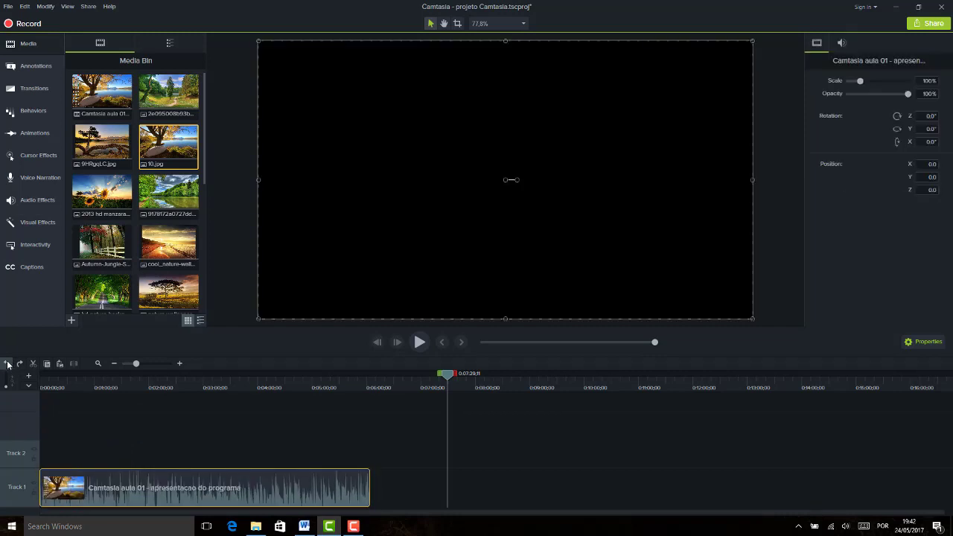